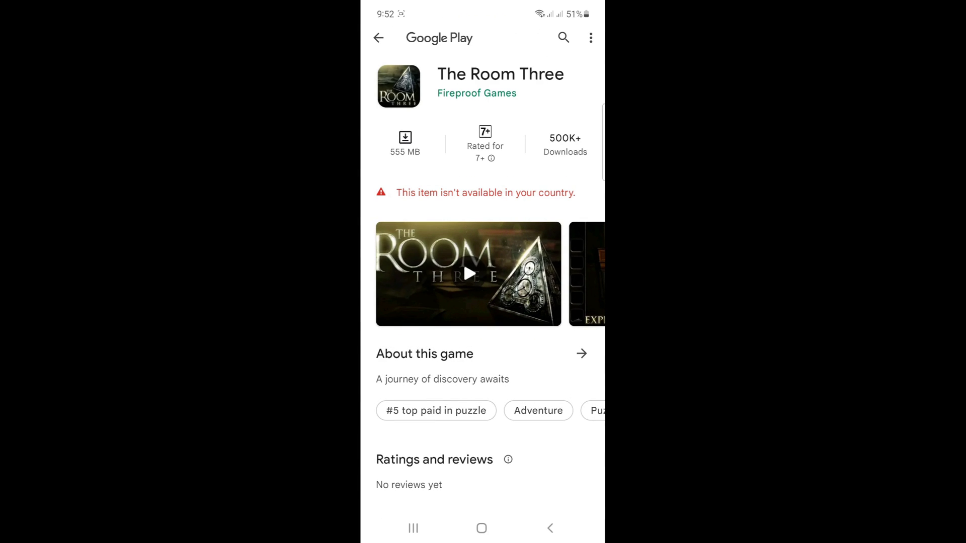
Step: Scroll down The Room Three's Play Store page to its description and ratings
{"action": "left_click_drag", "start_coordinate": [509, 380], "coordinate": [545, 155]}
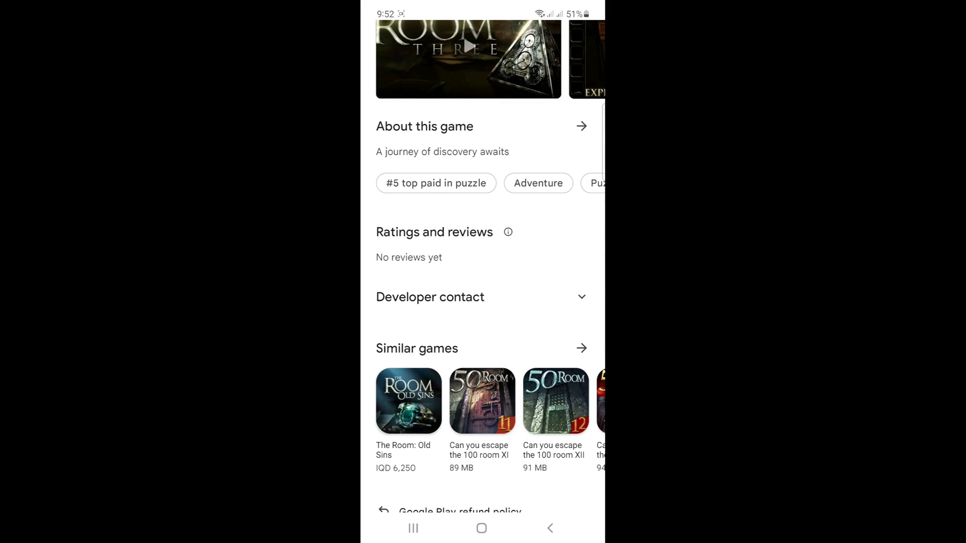
Step: Close Play Store from Recents and launch Settings from the app drawer
{"action": "left_click", "coordinate": [413, 528]}
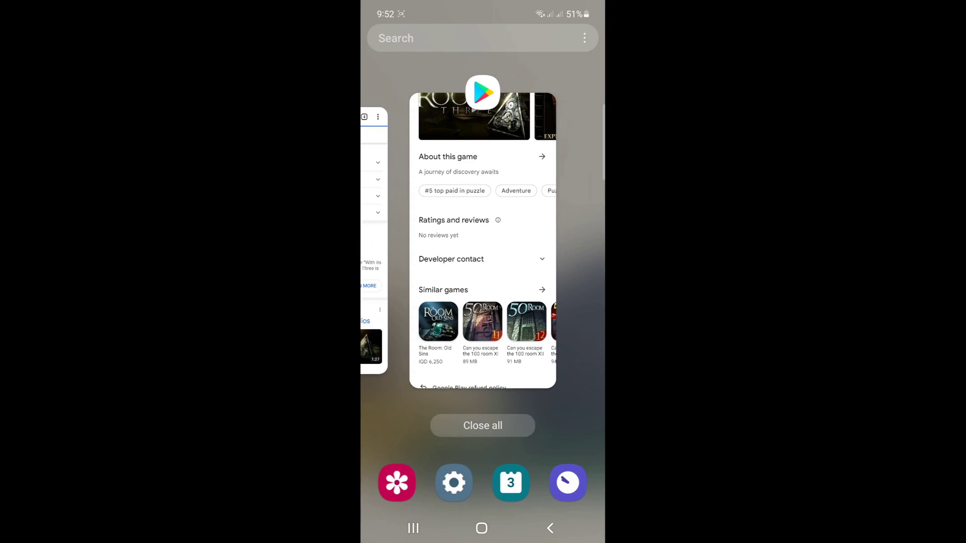
{"action": "left_click_drag", "start_coordinate": [483, 251], "coordinate": [483, 61]}
{"action": "left_click_drag", "start_coordinate": [483, 241], "coordinate": [483, 60]}
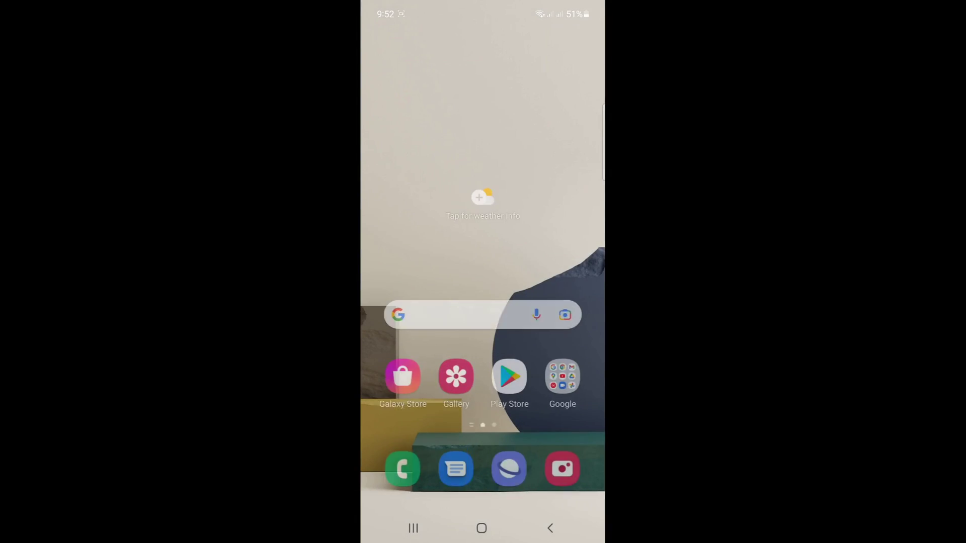
{"action": "left_click_drag", "start_coordinate": [483, 402], "coordinate": [483, 151]}
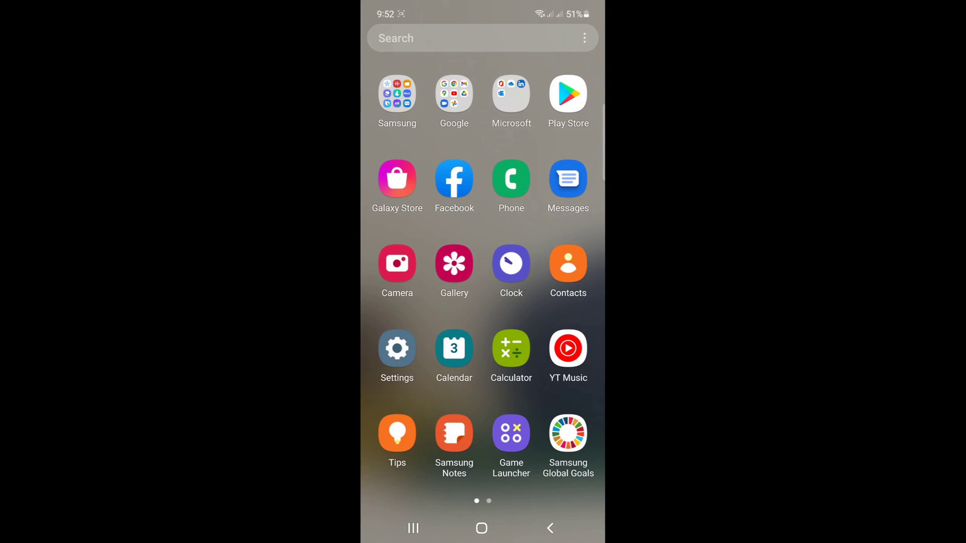
{"action": "left_click", "coordinate": [397, 348]}
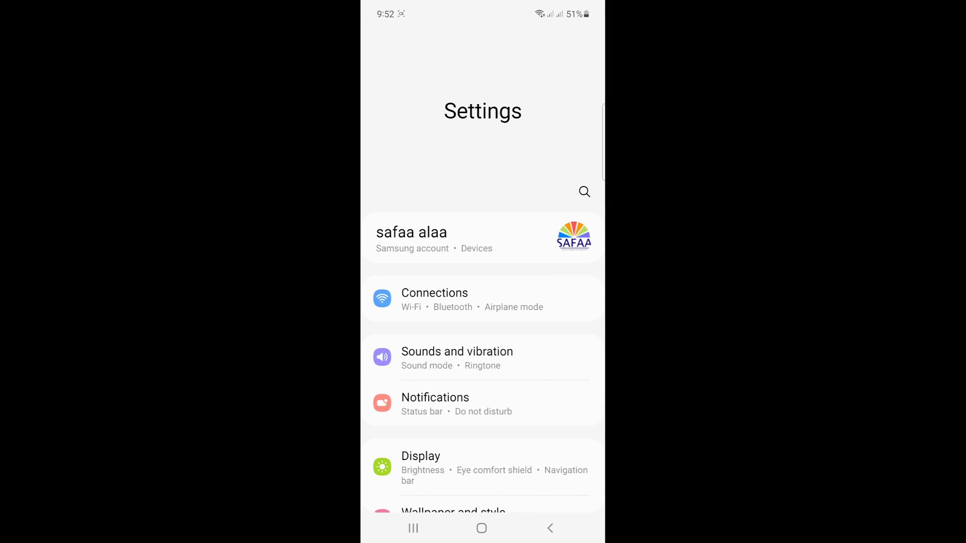
Step: Search the installed apps list in Settings for 'play'
{"action": "scroll", "coordinate": [483, 302], "scroll_direction": "down", "scroll_amount": 15}
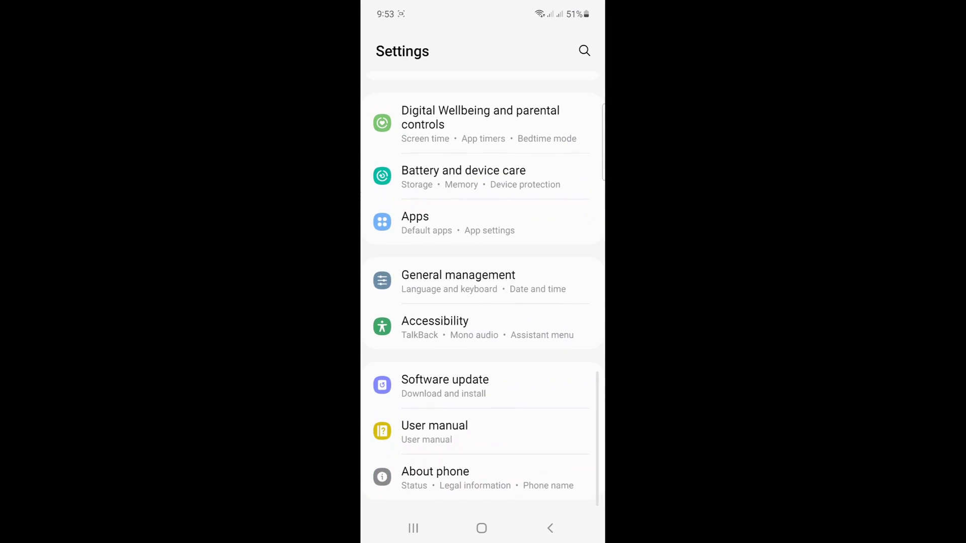
{"action": "left_click", "coordinate": [488, 224]}
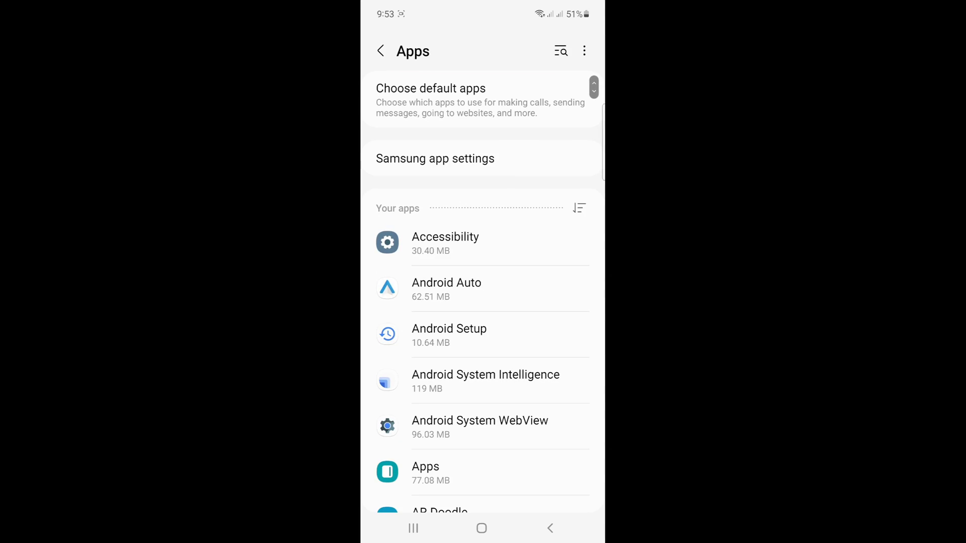
{"action": "left_click", "coordinate": [561, 51]}
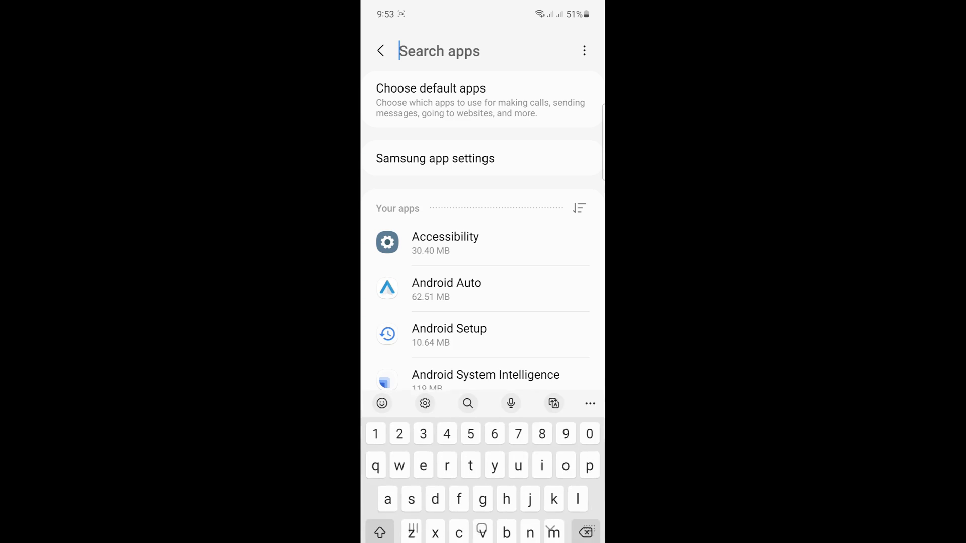
{"action": "type", "text": "pla"}
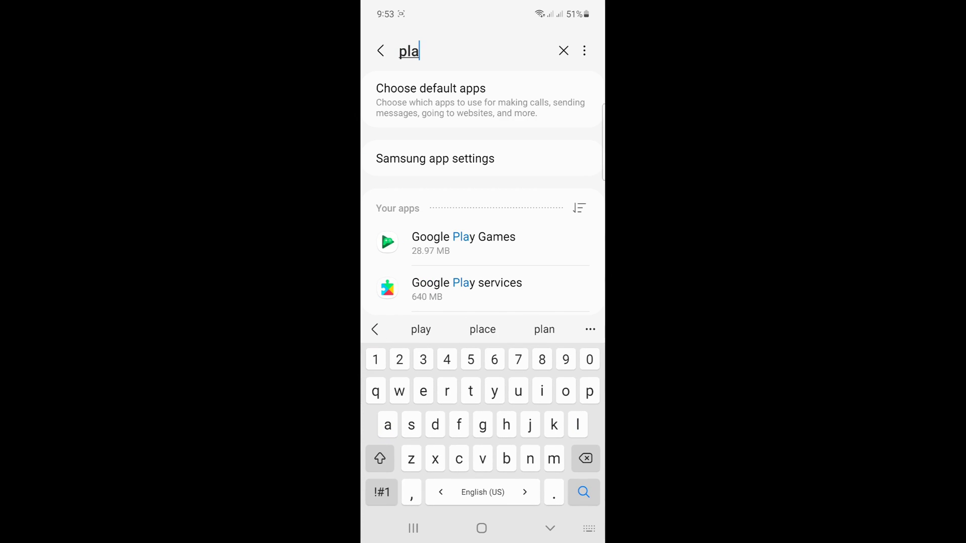
{"action": "type", "text": "y"}
{"action": "left_click_drag", "start_coordinate": [382, 228], "coordinate": [382, 119]}
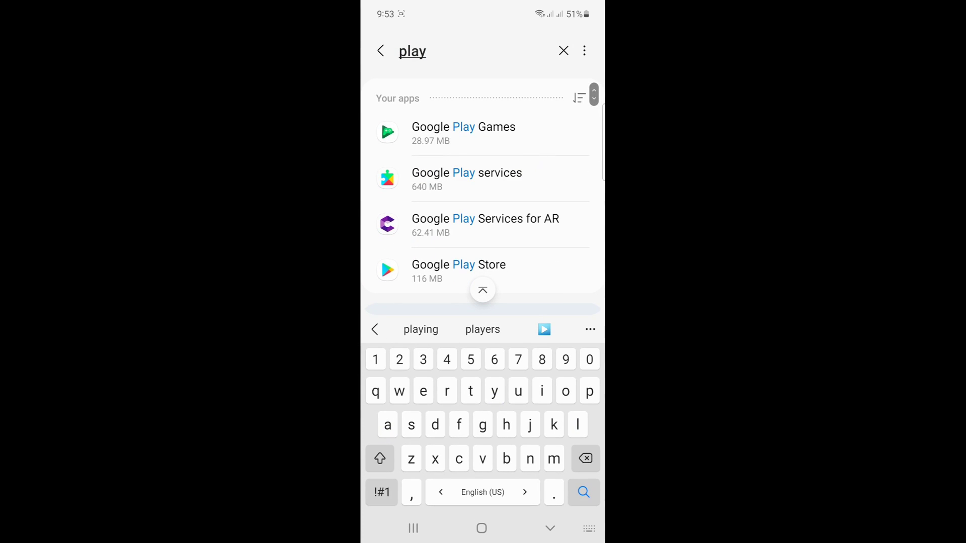
Step: Clear Google Play Store's data and cache from its Storage page, confirming with OK
{"action": "left_click", "coordinate": [458, 269]}
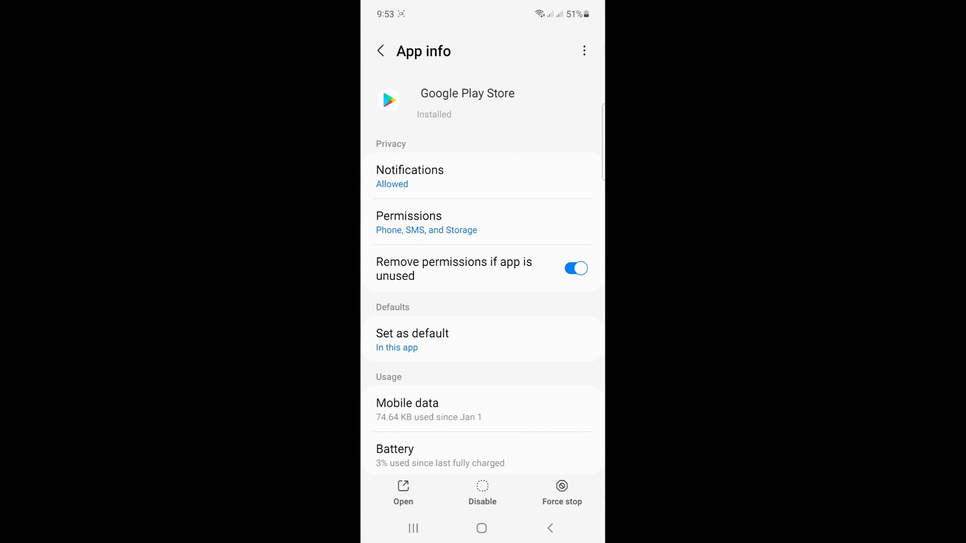
{"action": "left_click_drag", "start_coordinate": [543, 398], "coordinate": [548, 269]}
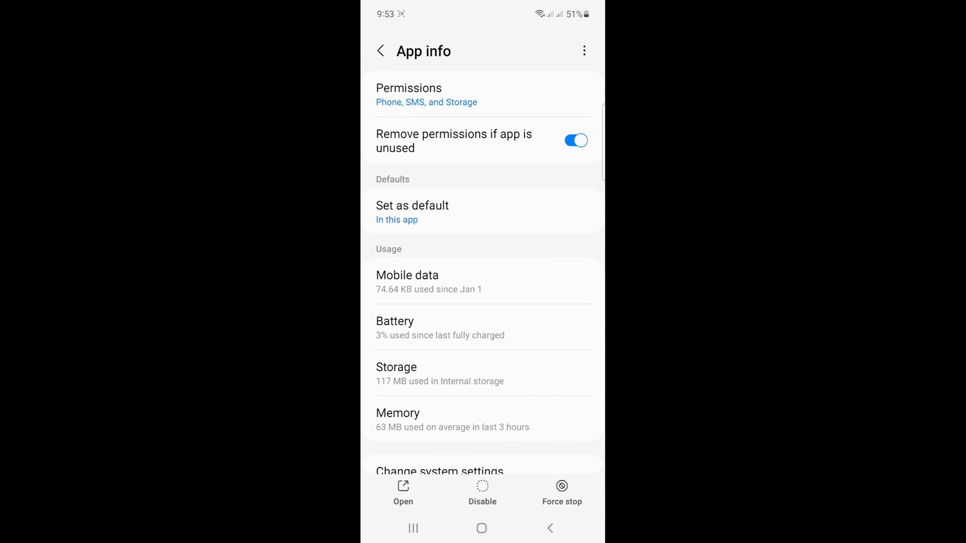
{"action": "left_click", "coordinate": [502, 373]}
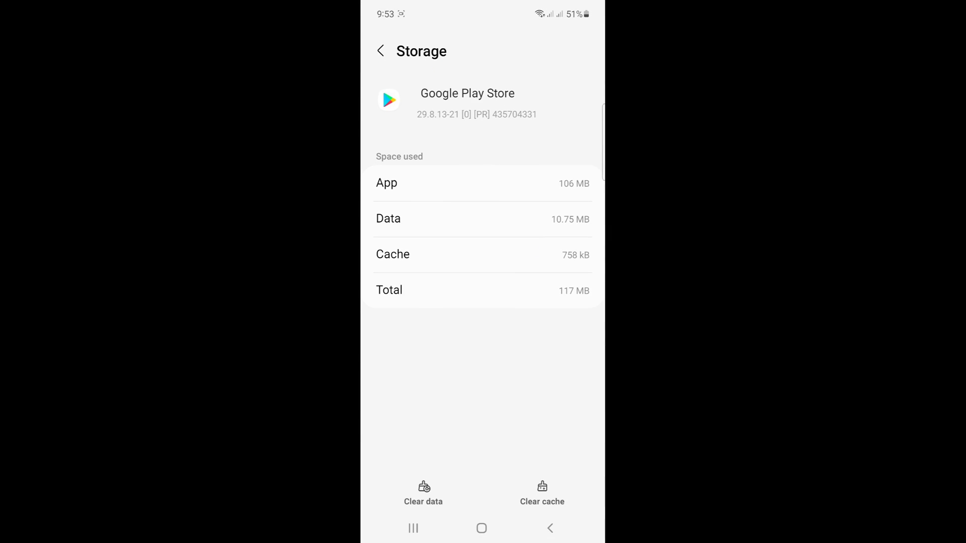
{"action": "left_click", "coordinate": [424, 493]}
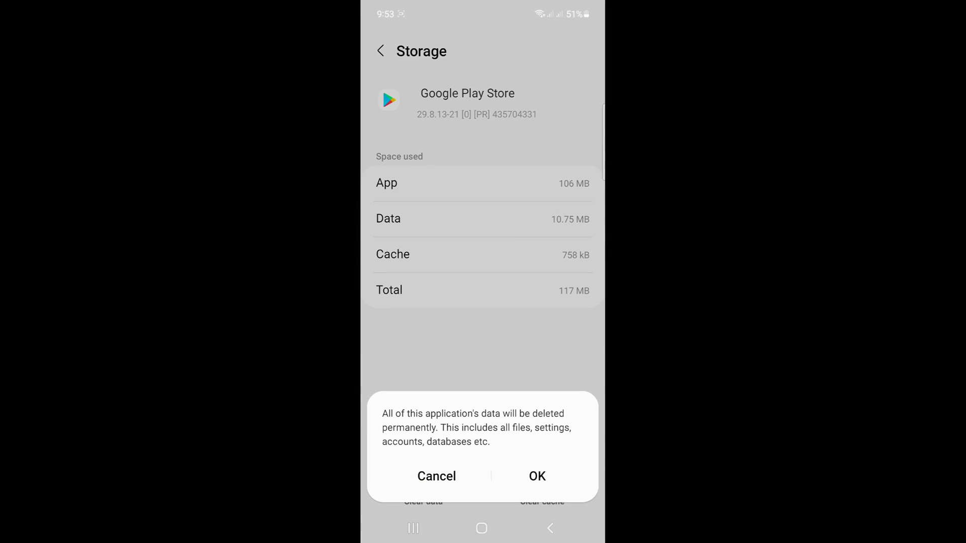
{"action": "left_click", "coordinate": [534, 478]}
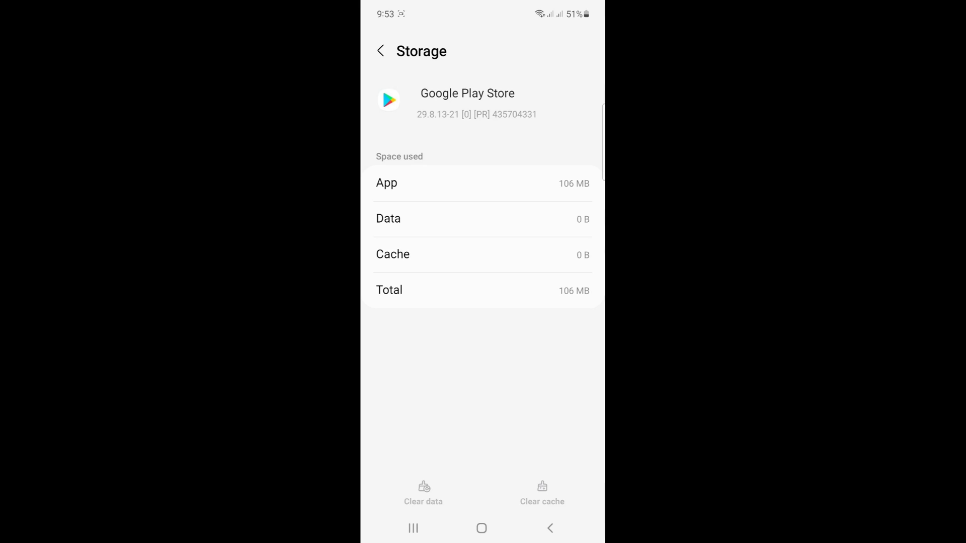
{"action": "left_click", "coordinate": [413, 528]}
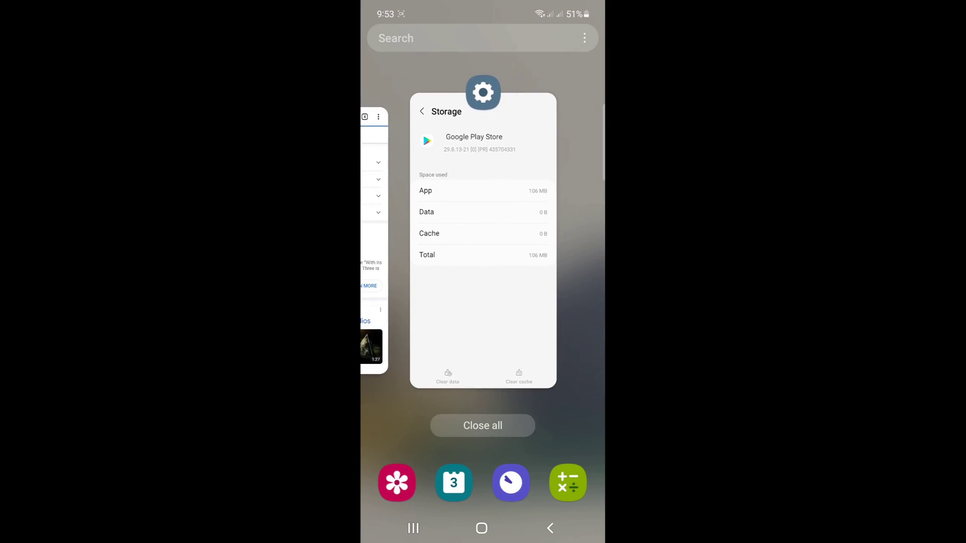
Step: Go home and launch TunnelBear from the second page of the app drawer
{"action": "left_click_drag", "start_coordinate": [428, 242], "coordinate": [553, 242]}
{"action": "left_click", "coordinate": [482, 426]}
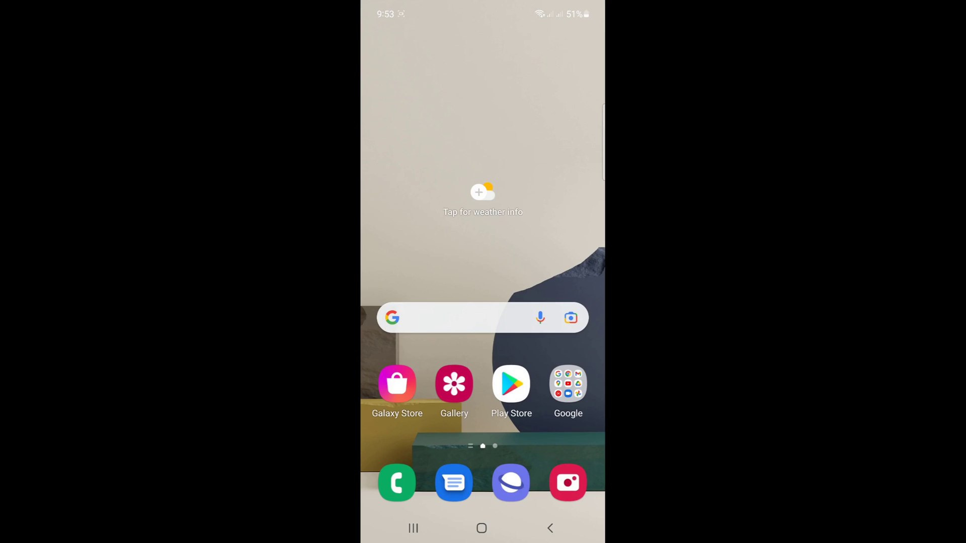
{"action": "left_click_drag", "start_coordinate": [483, 377], "coordinate": [483, 151]}
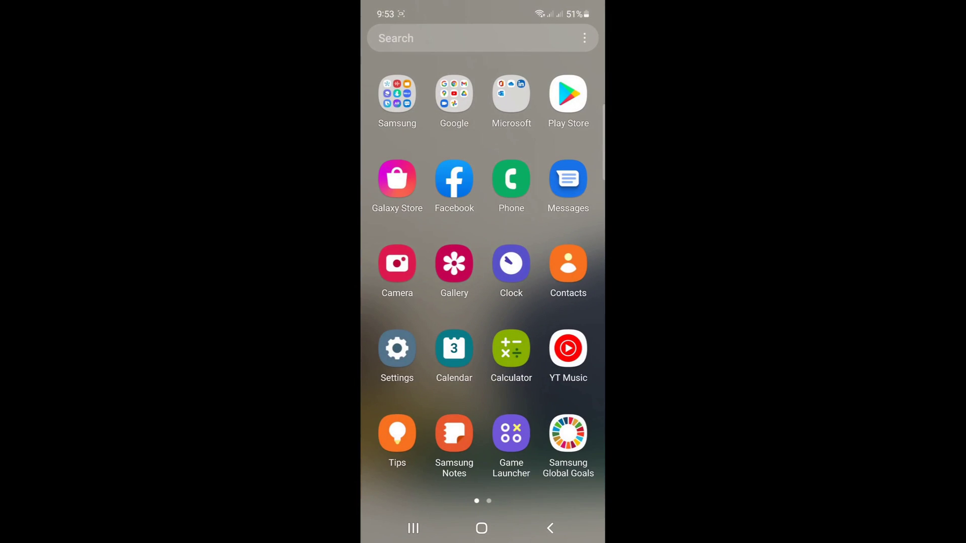
{"action": "left_click_drag", "start_coordinate": [553, 251], "coordinate": [403, 252]}
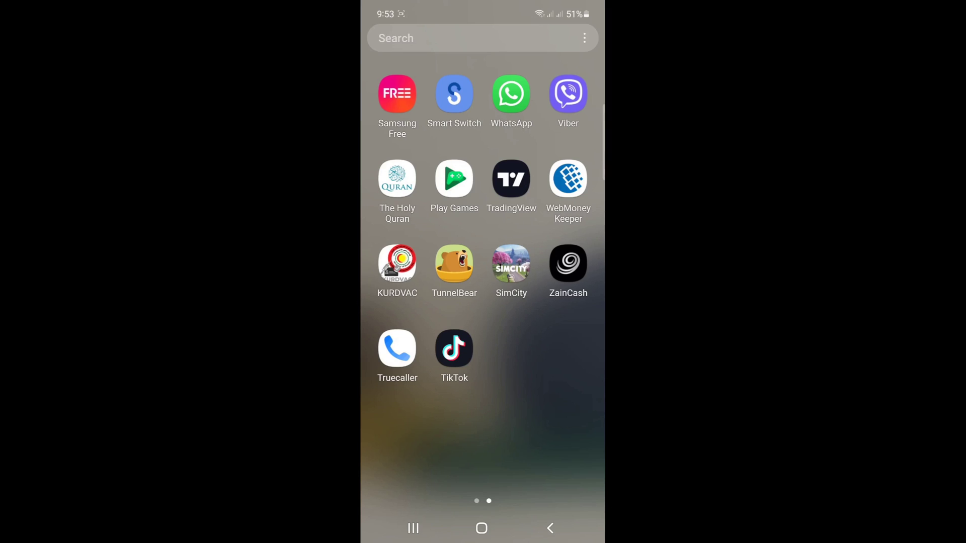
{"action": "left_click", "coordinate": [454, 264]}
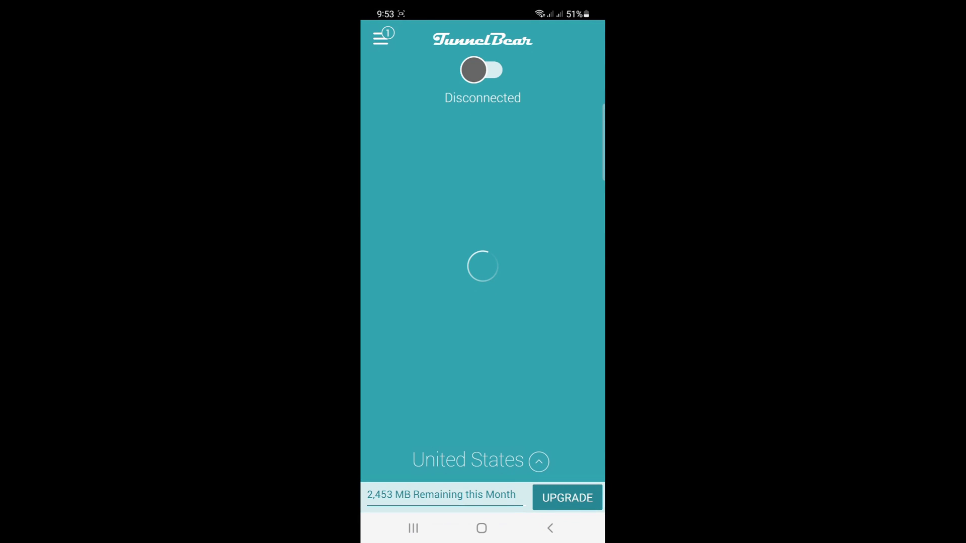
Step: Keep United States as TunnelBear's country and switch the VPN on
{"action": "left_click_drag", "start_coordinate": [381, 84], "coordinate": [519, 167]}
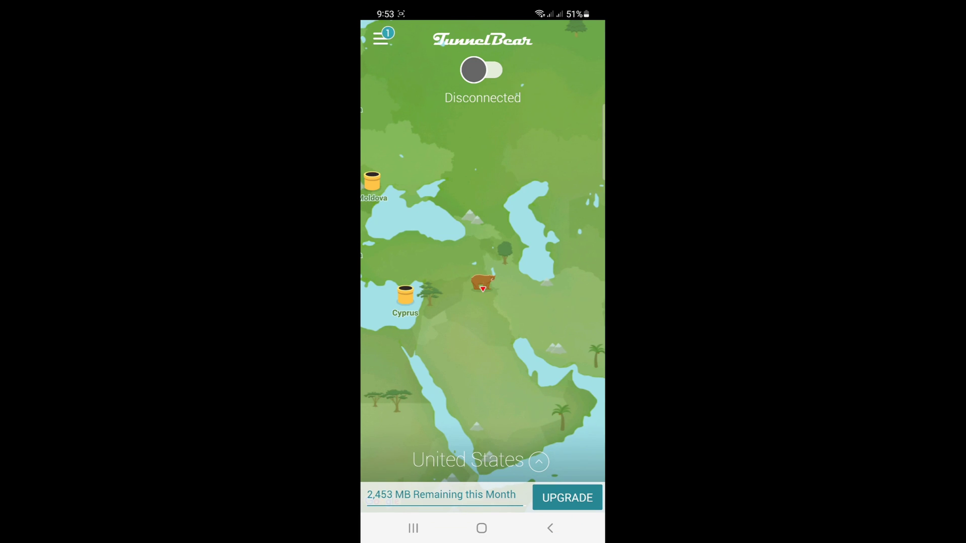
{"action": "left_click", "coordinate": [537, 463]}
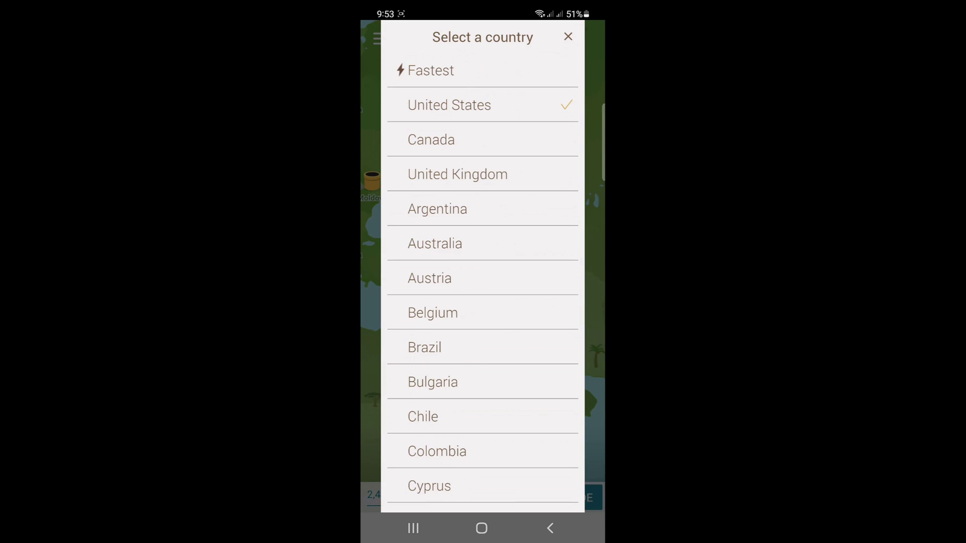
{"action": "key", "text": "Escape"}
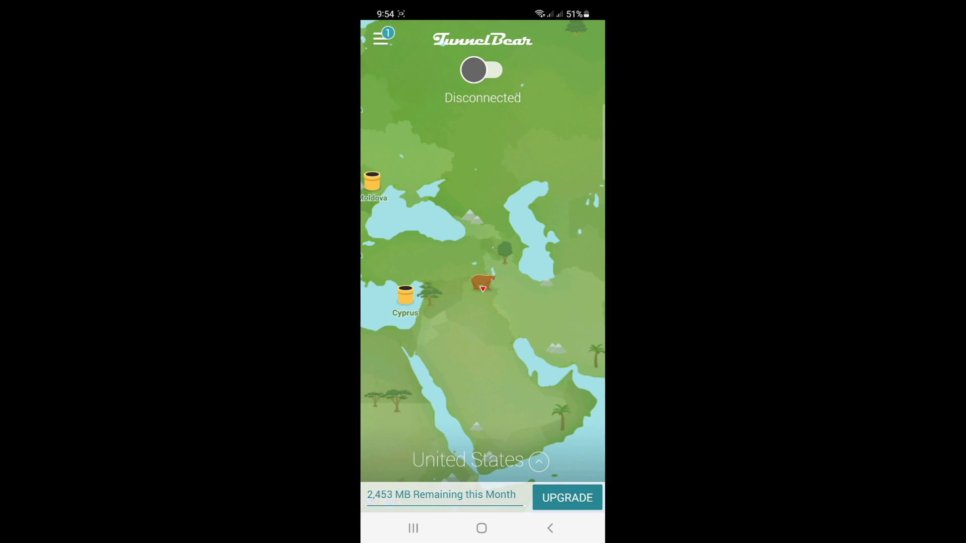
{"action": "left_click", "coordinate": [482, 70]}
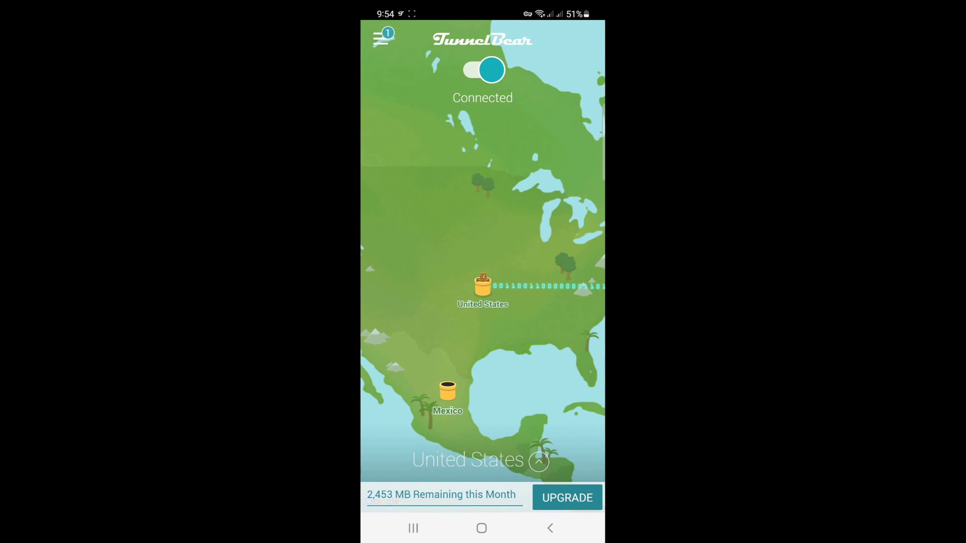
{"action": "left_click", "coordinate": [414, 528]}
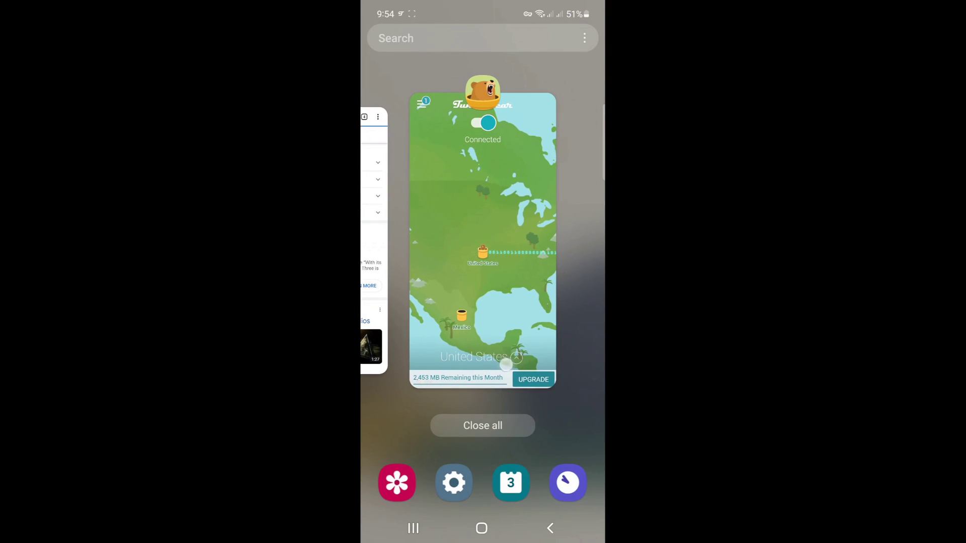
Step: Reopen Chrome from Recents and switch to its Google Pay tab
{"action": "left_click_drag", "start_coordinate": [433, 226], "coordinate": [579, 227]}
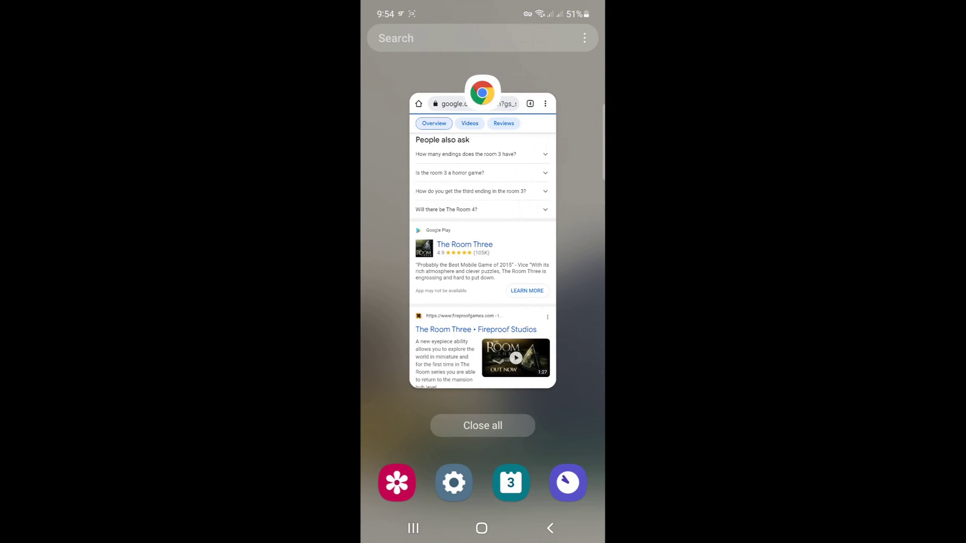
{"action": "left_click", "coordinate": [500, 307]}
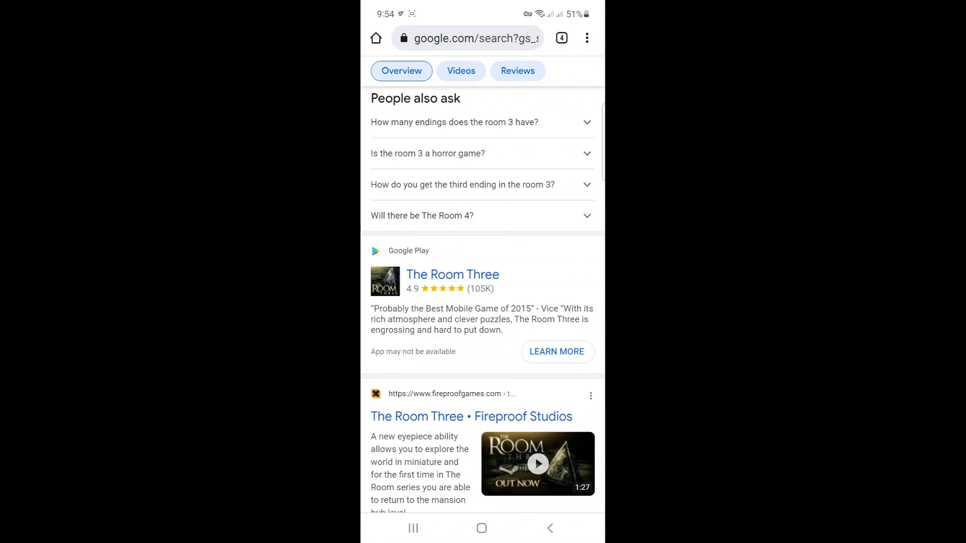
{"action": "left_click", "coordinate": [561, 38]}
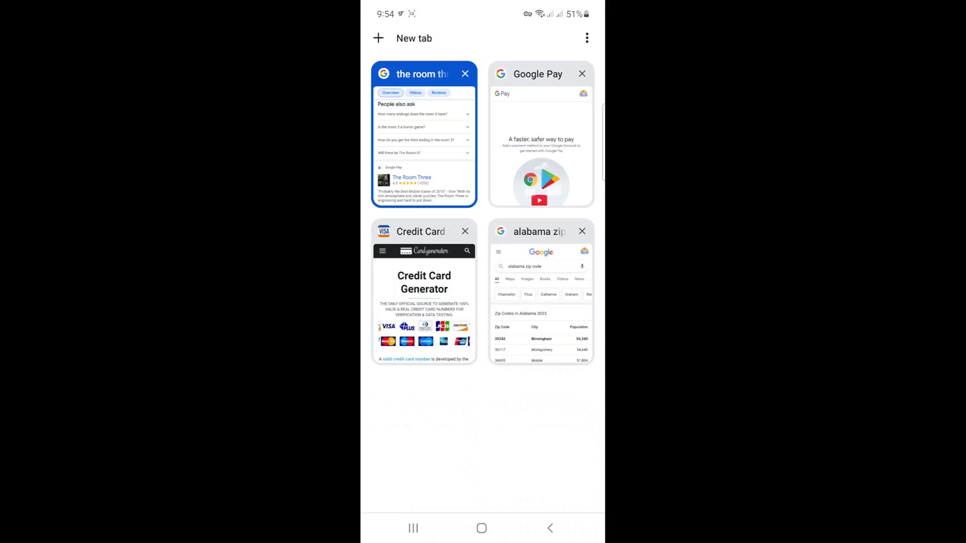
{"action": "left_click", "coordinate": [535, 136]}
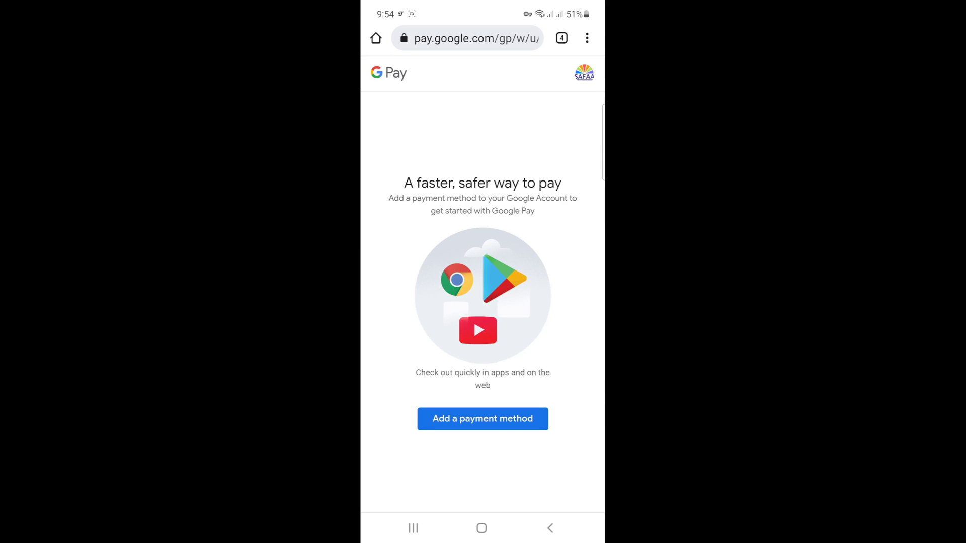
Step: Start adding a credit or debit card in Google Pay
{"action": "left_click", "coordinate": [528, 420]}
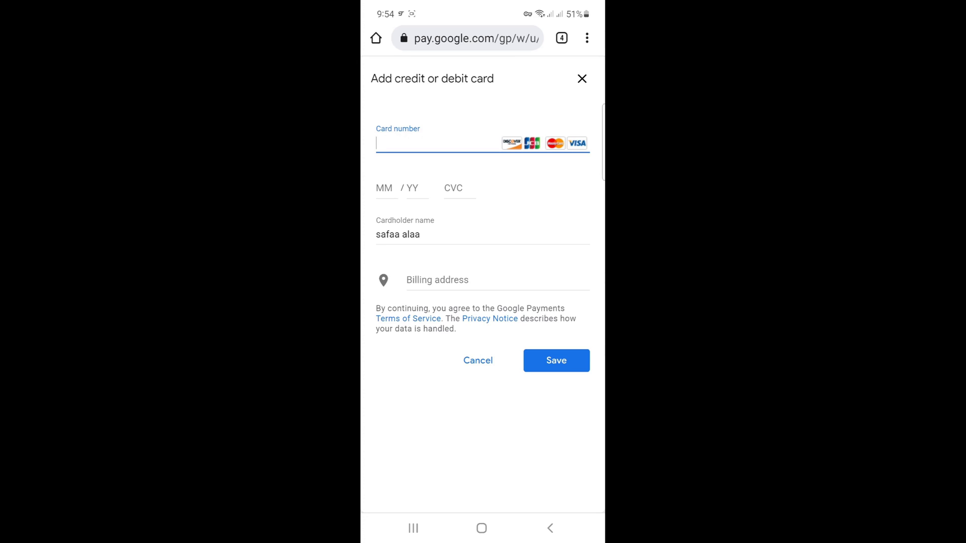
Step: Set the billing address country to United States
{"action": "left_click", "coordinate": [476, 279]}
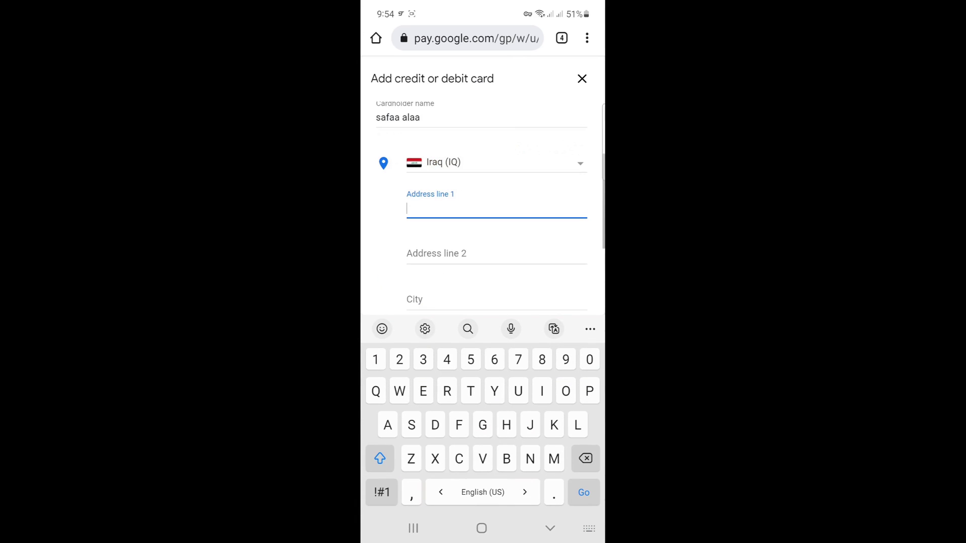
{"action": "left_click", "coordinate": [485, 164]}
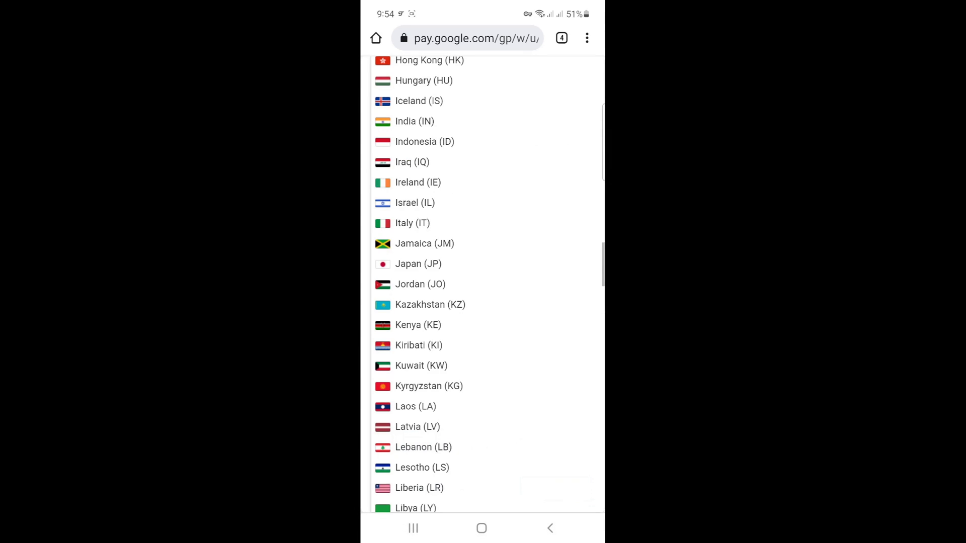
{"action": "scroll", "coordinate": [483, 284], "scroll_direction": "down", "scroll_amount": 20}
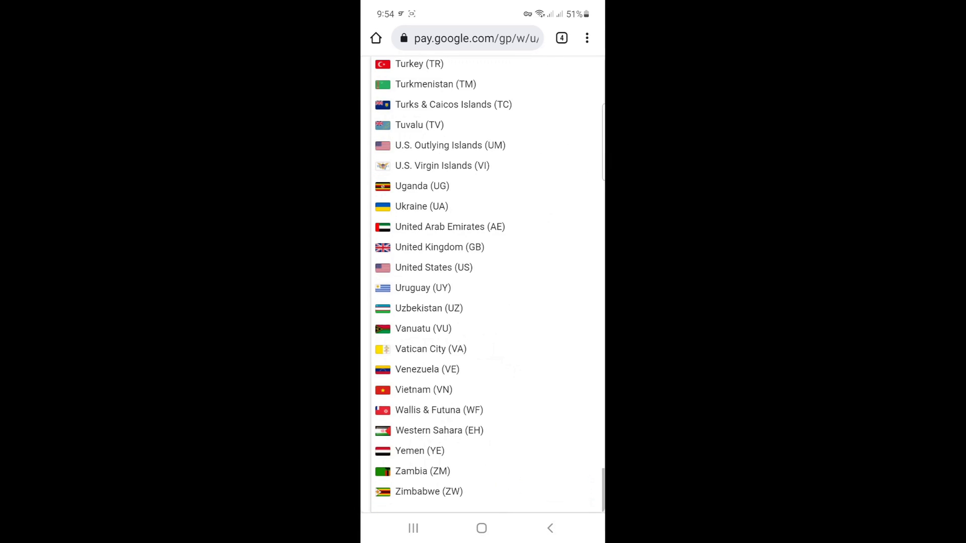
{"action": "left_click", "coordinate": [433, 267]}
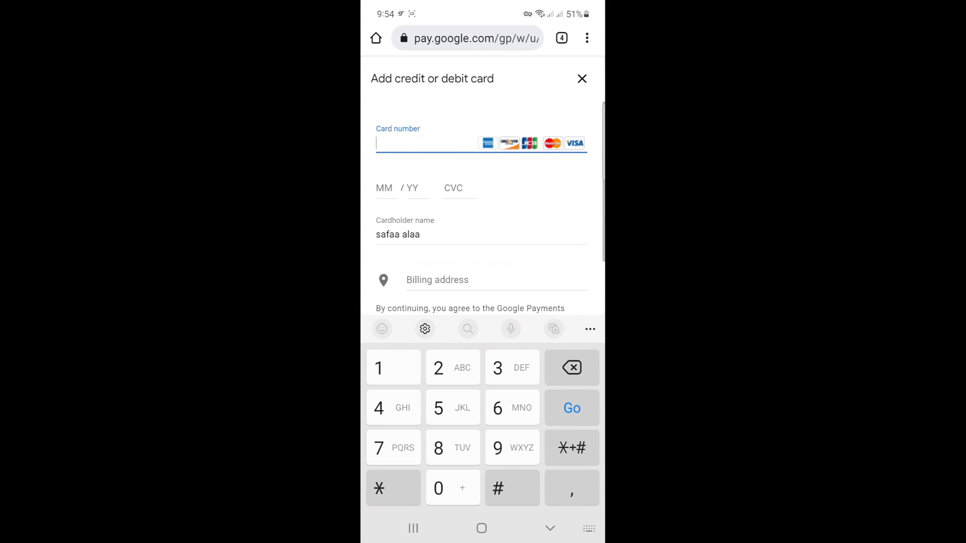
{"action": "left_click", "coordinate": [550, 526]}
{"action": "left_click", "coordinate": [475, 275]}
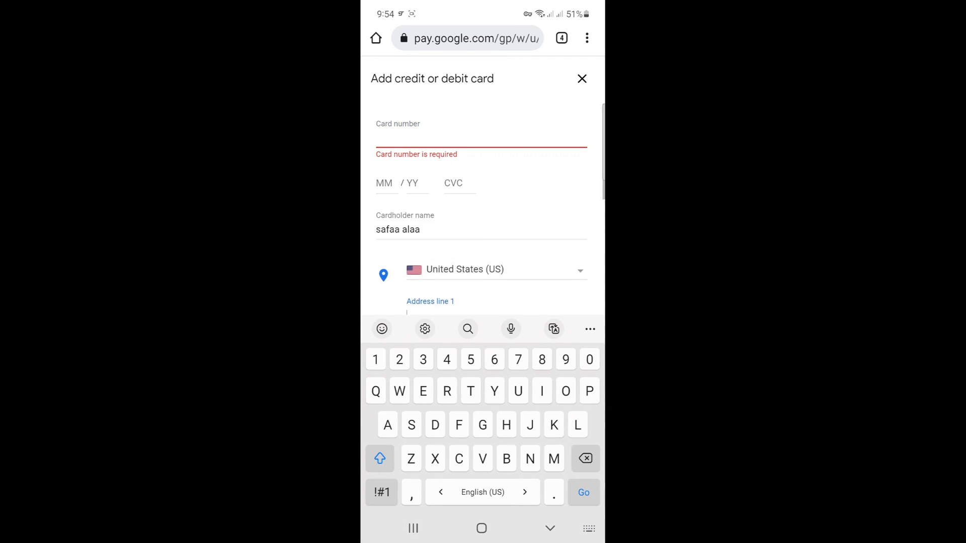
{"action": "left_click", "coordinate": [550, 528]}
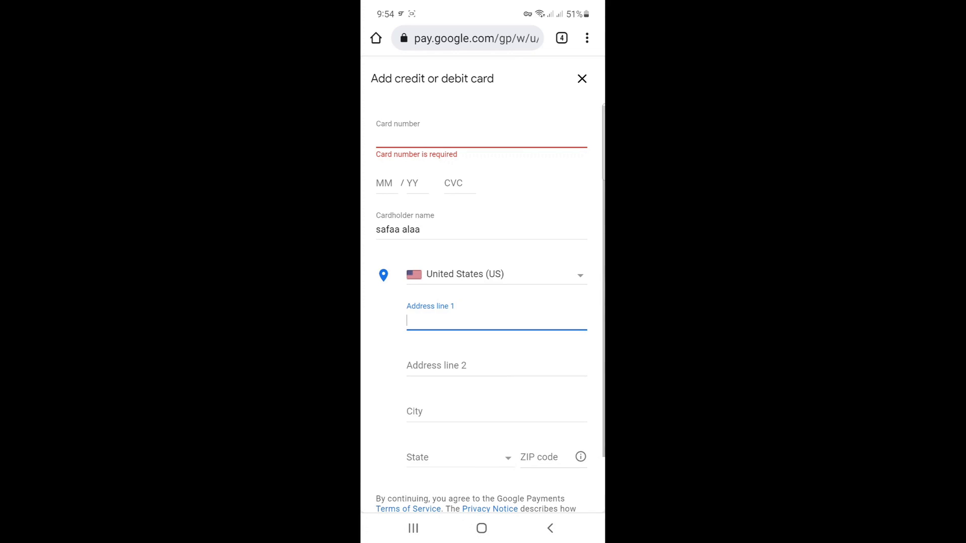
Step: Fill Address line 1 with 'Address goes here' using keyboard suggestions
{"action": "left_click", "coordinate": [510, 321]}
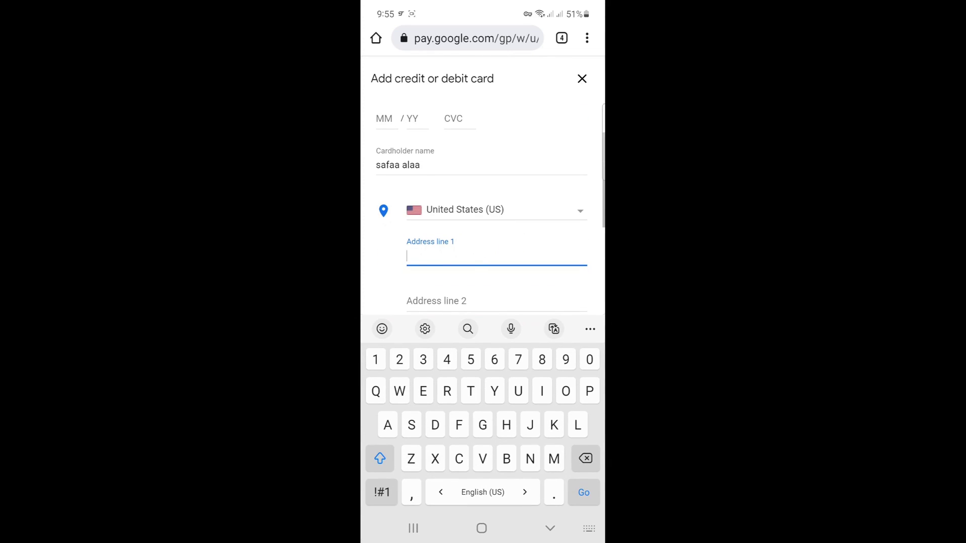
{"action": "type", "text": "Afd"}
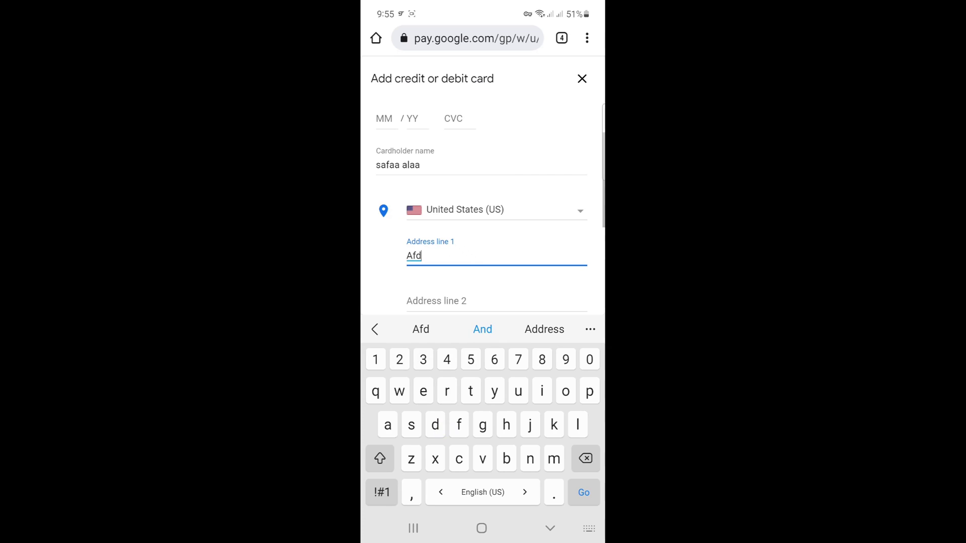
{"action": "left_click", "coordinate": [545, 329]}
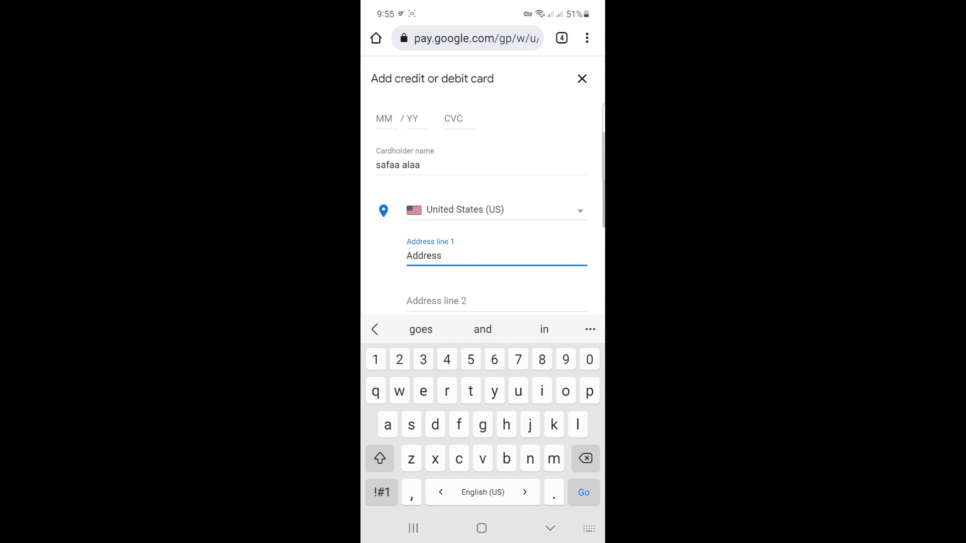
{"action": "left_click", "coordinate": [421, 330]}
{"action": "left_click", "coordinate": [550, 528]}
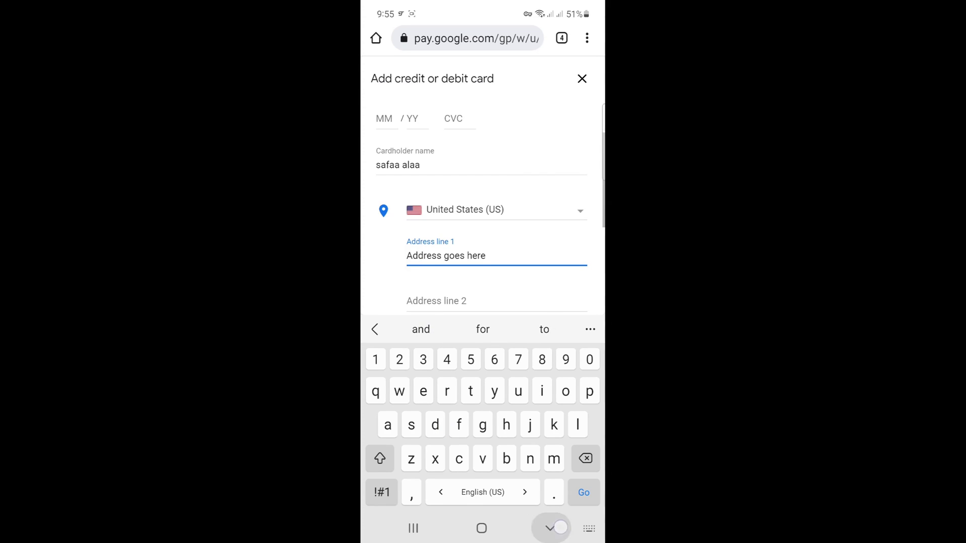
Step: Fill City with 'CityName' and choose Alabama as the state
{"action": "left_click", "coordinate": [497, 348]}
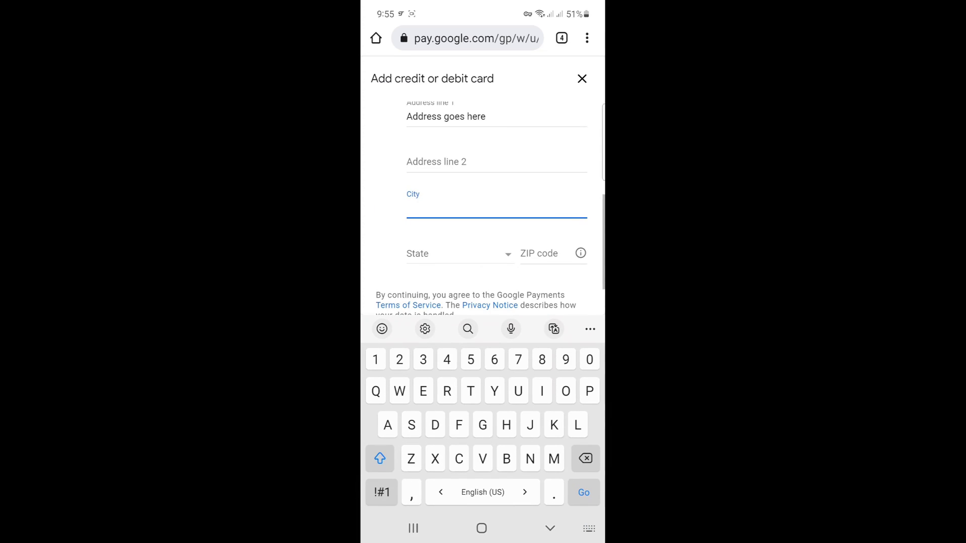
{"action": "type", "text": "Ci"}
{"action": "left_click", "coordinate": [483, 329]}
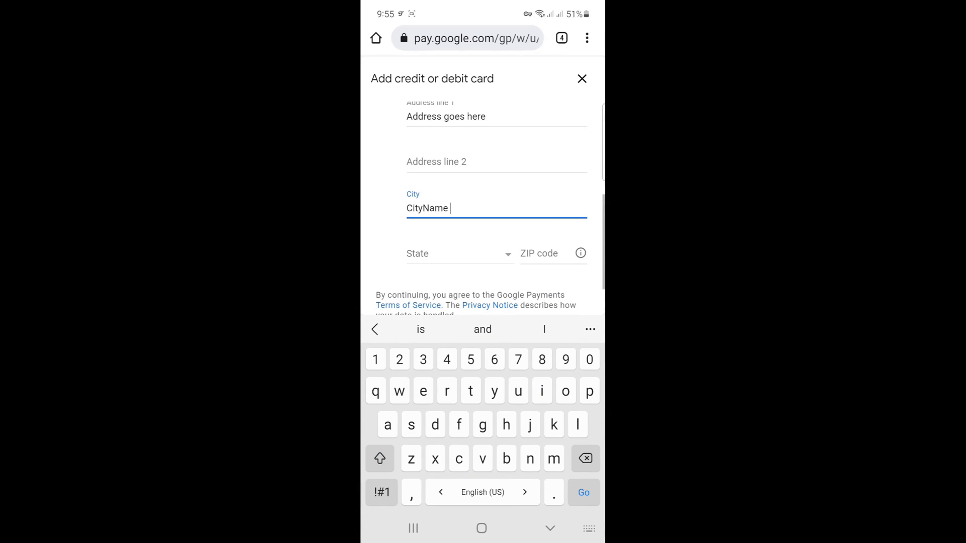
{"action": "left_click", "coordinate": [550, 529]}
{"action": "left_click", "coordinate": [456, 392]}
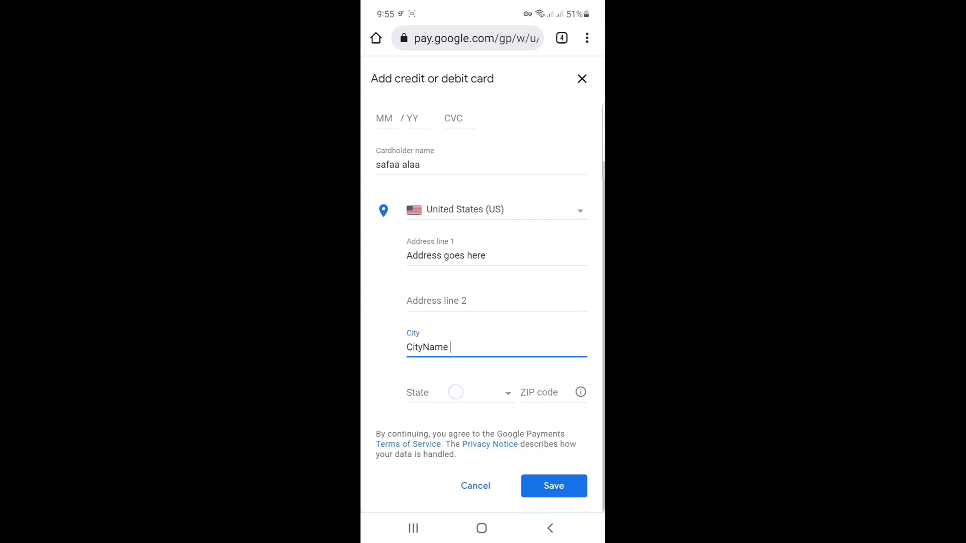
{"action": "left_click", "coordinate": [430, 393]}
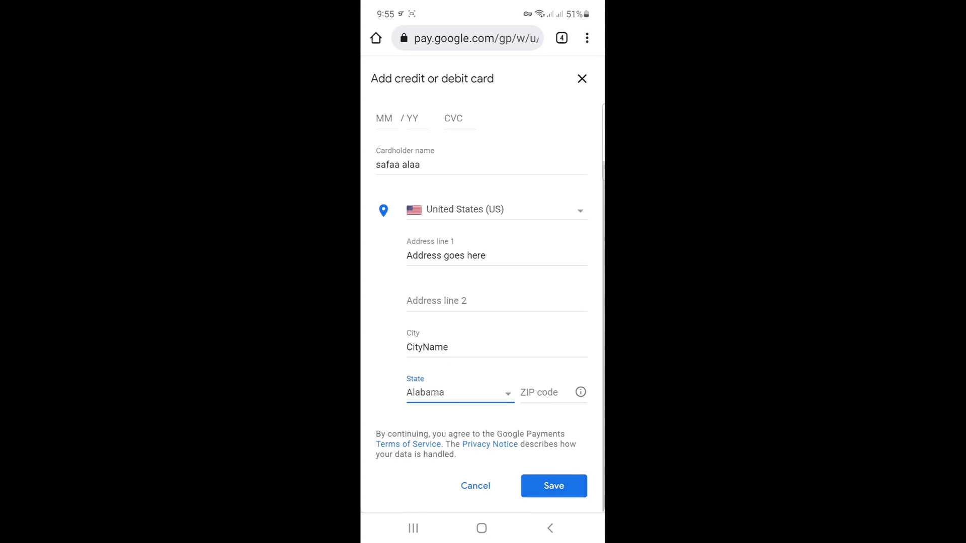
Step: Copy ZIP code 36117 from the 'alabama zip code' search results tab
{"action": "left_click", "coordinate": [561, 38]}
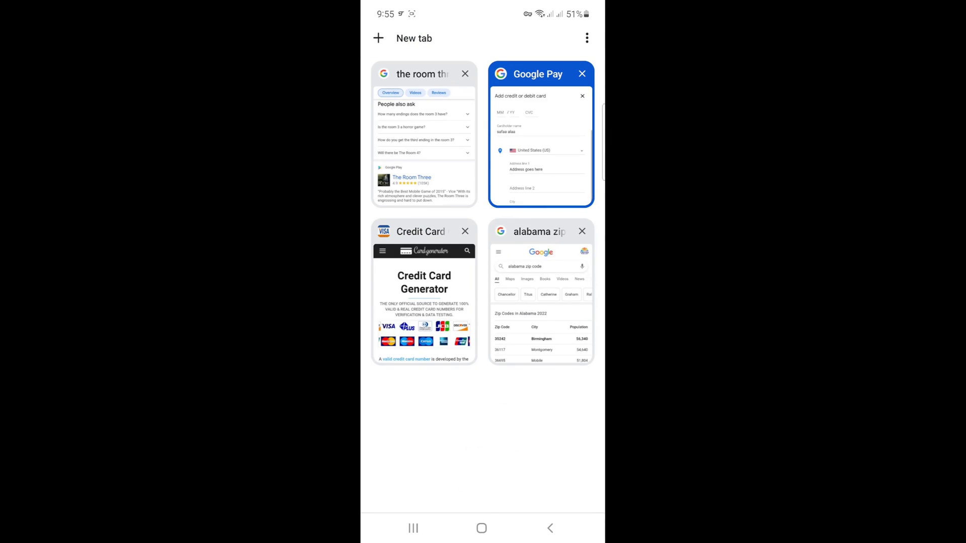
{"action": "left_click", "coordinate": [541, 302]}
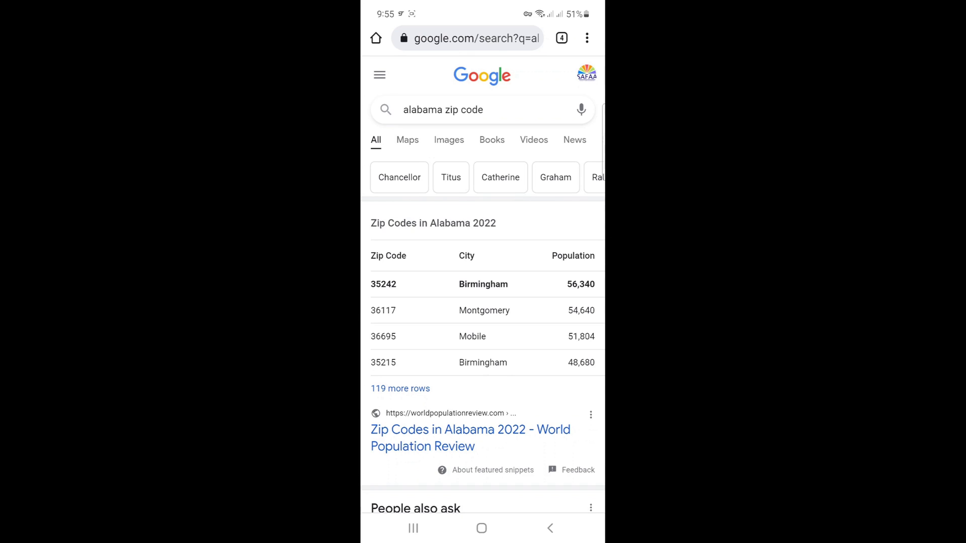
{"action": "left_click", "coordinate": [385, 311]}
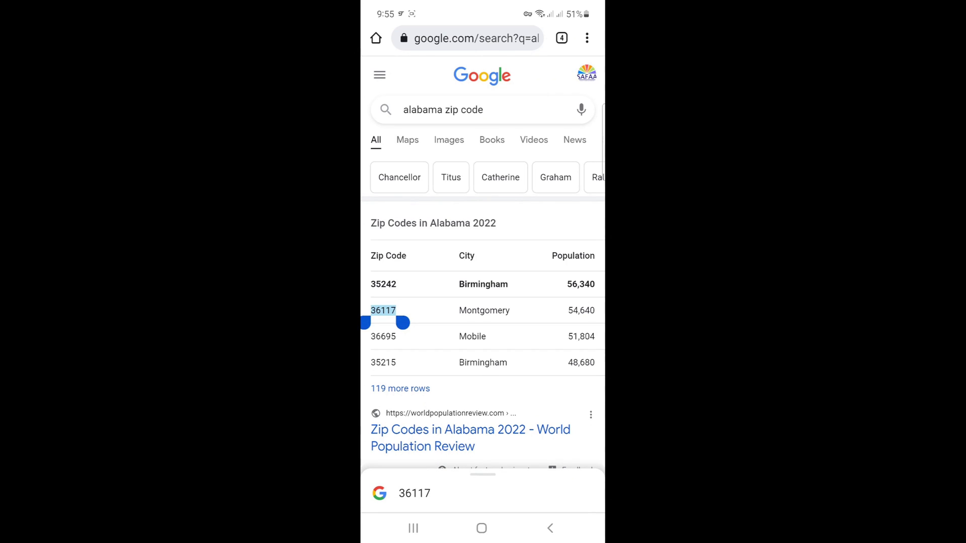
{"action": "left_click", "coordinate": [388, 314]}
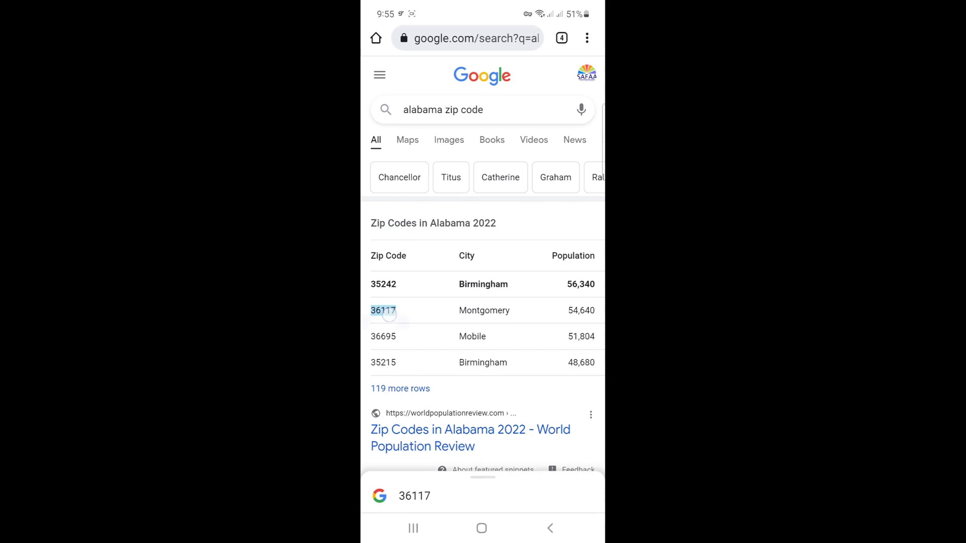
{"action": "left_click", "coordinate": [442, 287]}
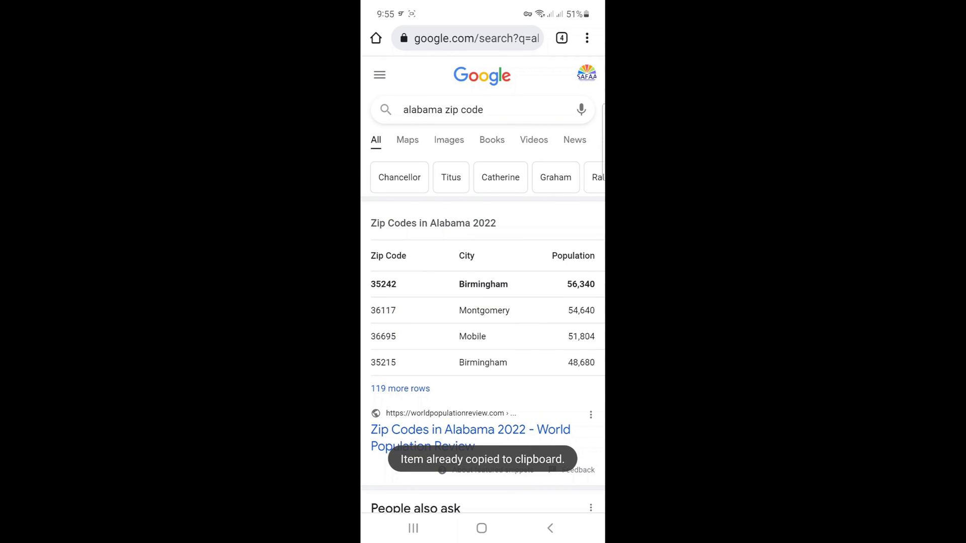
{"action": "left_click", "coordinate": [562, 38]}
Step: Enter ZIP code 36117 in the Google Pay form and scroll up to Card number
{"action": "left_click", "coordinate": [542, 212]}
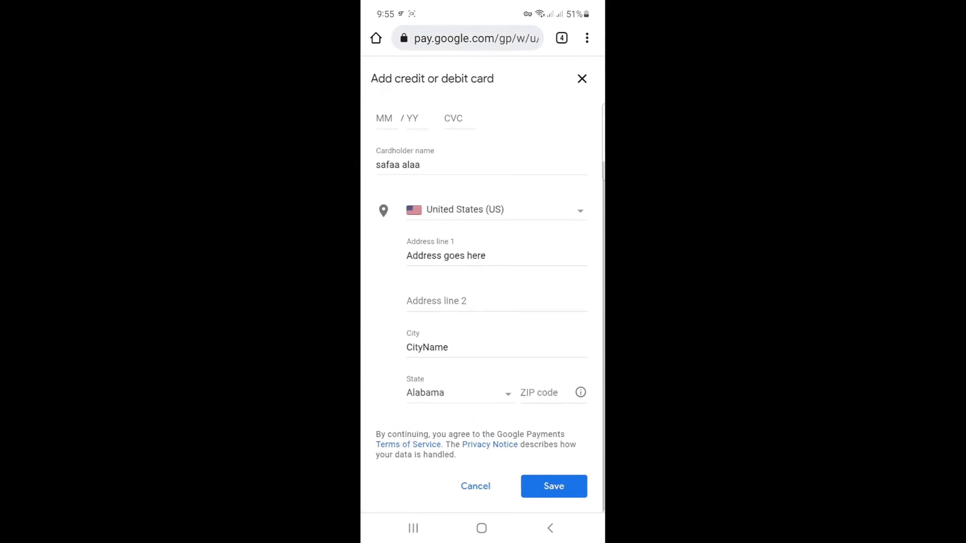
{"action": "left_click", "coordinate": [539, 393]}
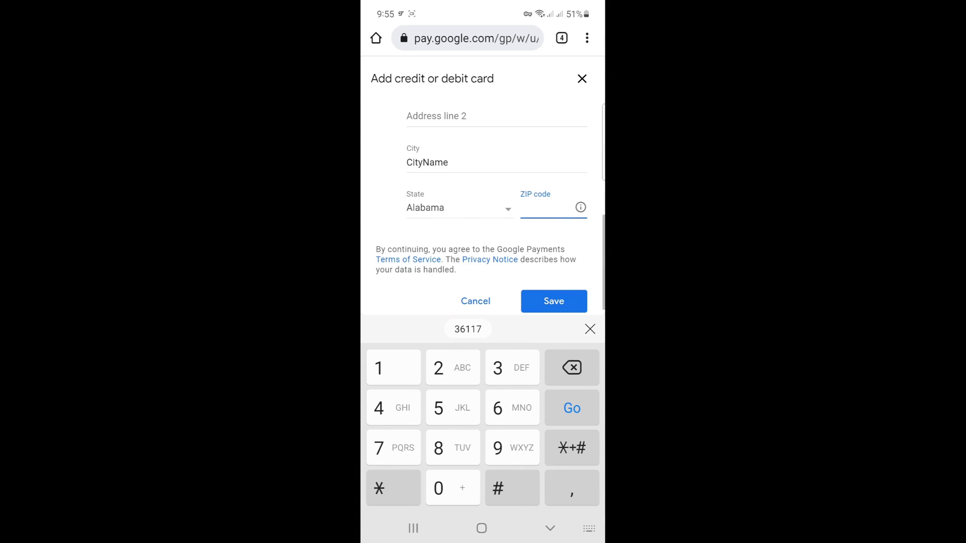
{"action": "type", "text": "36117"}
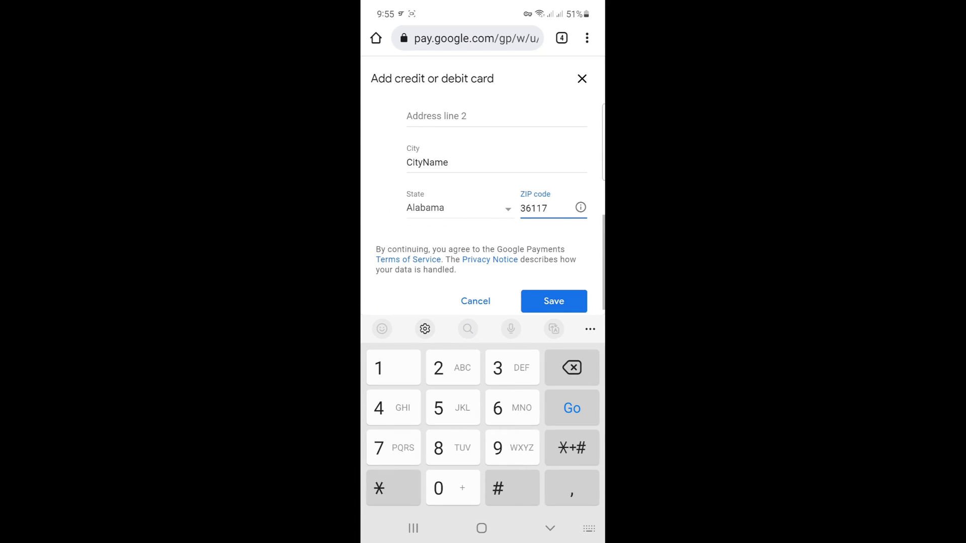
{"action": "left_click", "coordinate": [550, 528]}
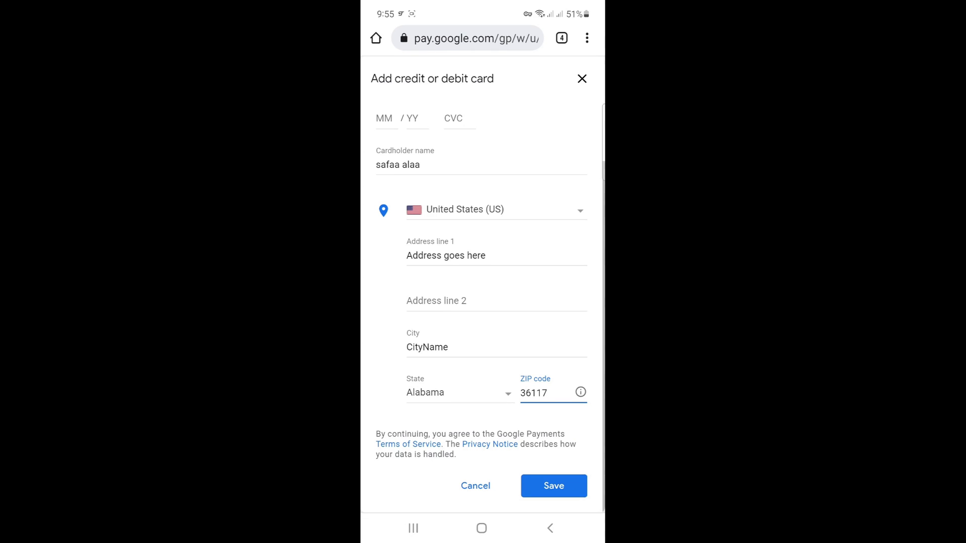
{"action": "left_click_drag", "start_coordinate": [539, 159], "coordinate": [544, 267]}
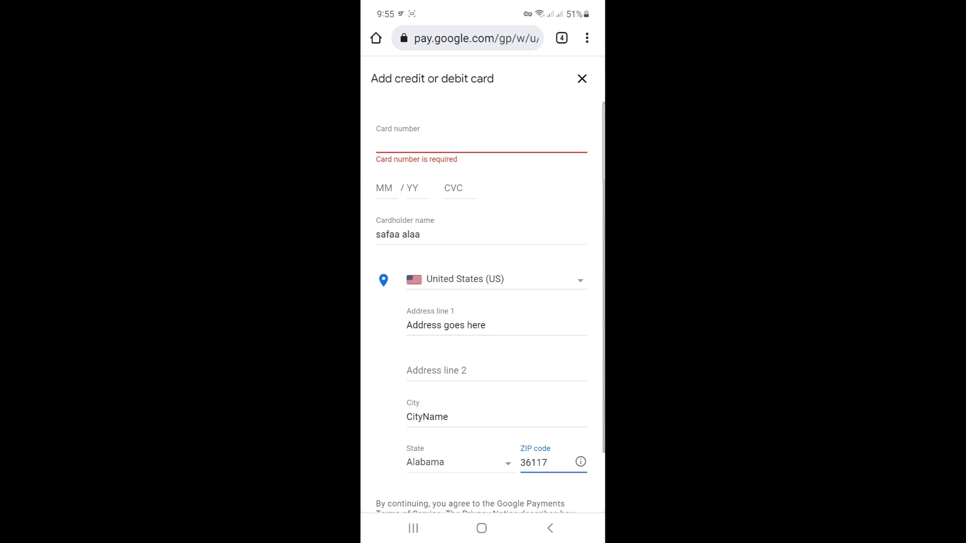
Step: Switch to the Credit Card Generator tab and open its Visa card generator
{"action": "left_click", "coordinate": [562, 38]}
{"action": "left_click", "coordinate": [428, 289]}
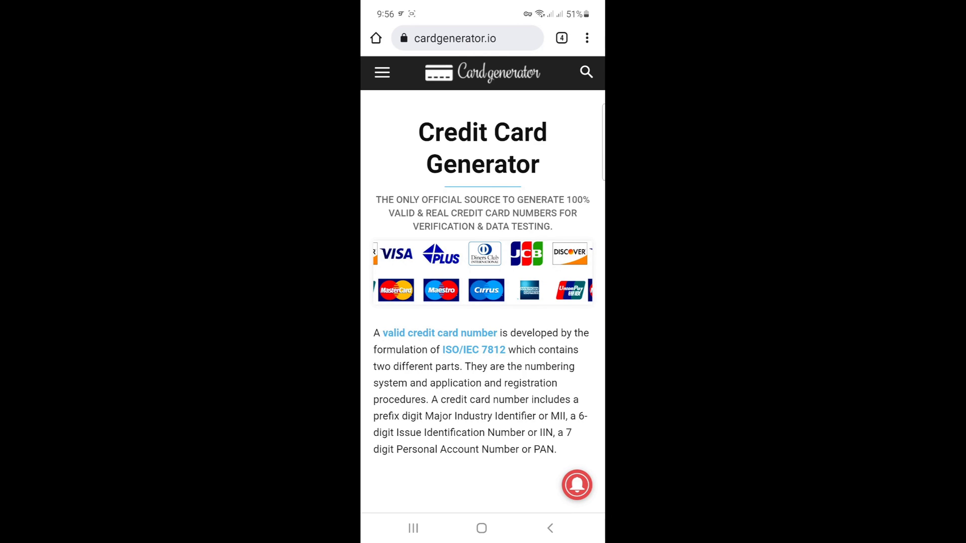
{"action": "scroll", "coordinate": [483, 302], "scroll_direction": "down", "scroll_amount": 10}
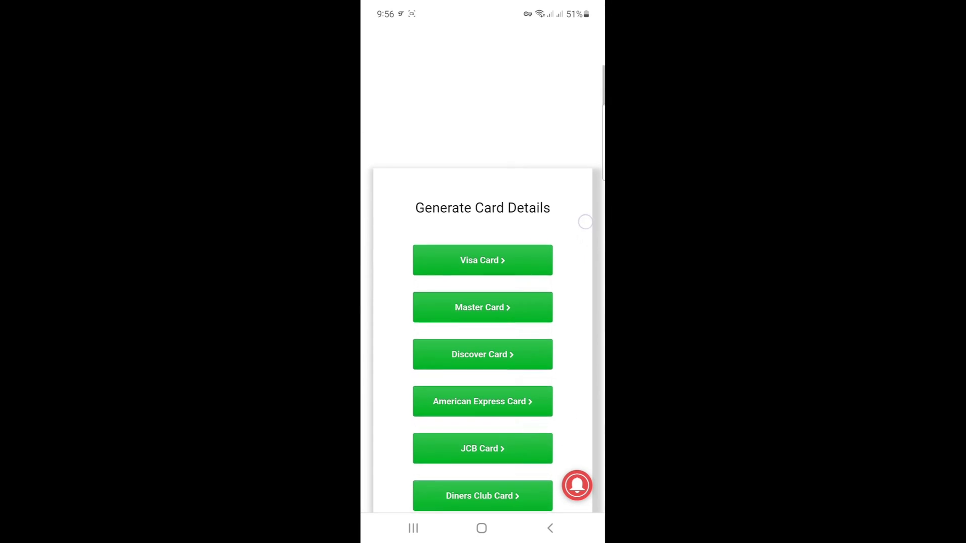
{"action": "left_click", "coordinate": [482, 254]}
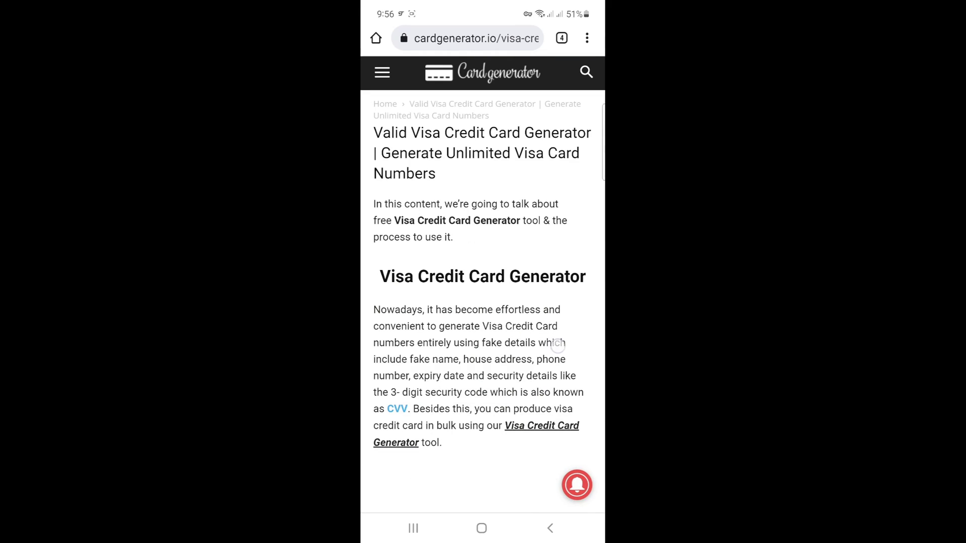
{"action": "scroll", "coordinate": [558, 347], "scroll_direction": "down", "scroll_amount": 10}
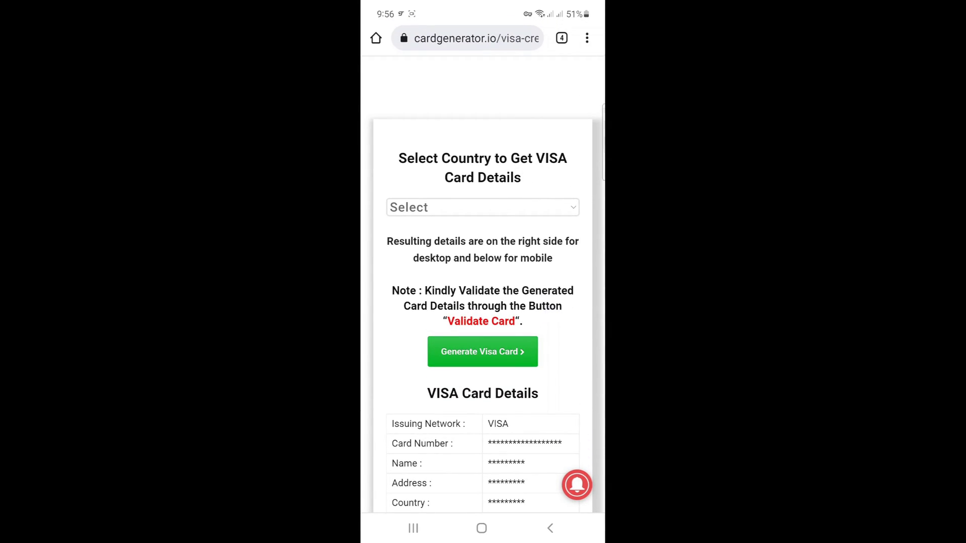
Step: Set the Visa card country to United States
{"action": "left_click", "coordinate": [531, 207]}
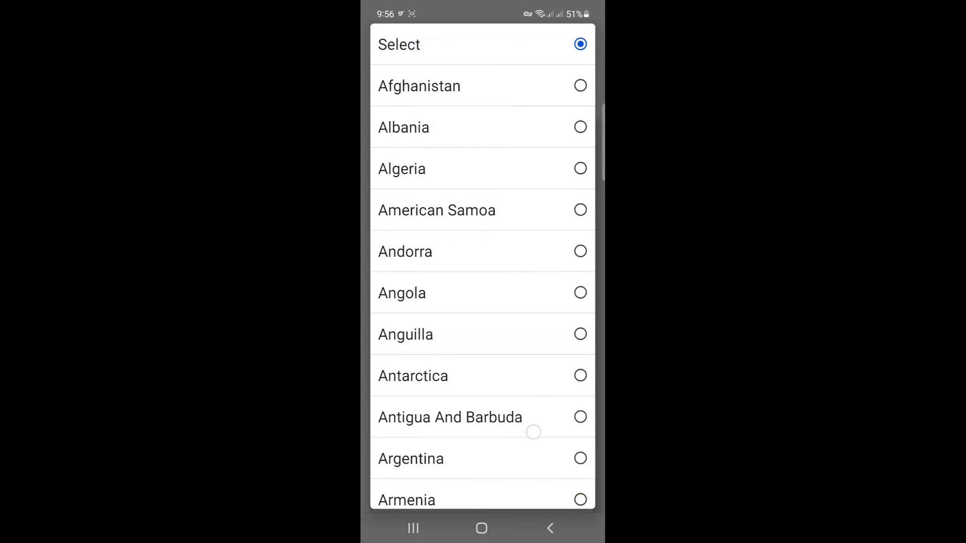
{"action": "scroll", "coordinate": [530, 431], "scroll_direction": "down", "scroll_amount": 15}
{"action": "scroll", "coordinate": [507, 385], "scroll_direction": "down", "scroll_amount": 20}
{"action": "scroll", "coordinate": [507, 386], "scroll_direction": "down", "scroll_amount": 20}
{"action": "scroll", "coordinate": [483, 267], "scroll_direction": "down", "scroll_amount": 15}
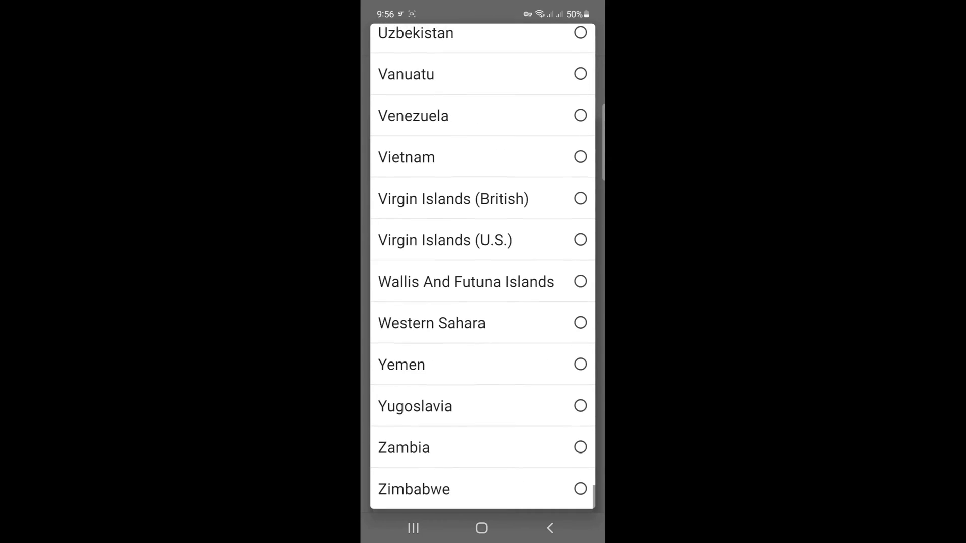
{"action": "scroll", "coordinate": [511, 334], "scroll_direction": "up", "scroll_amount": 2}
{"action": "scroll", "coordinate": [501, 436], "scroll_direction": "up", "scroll_amount": 4}
{"action": "scroll", "coordinate": [501, 435], "scroll_direction": "up", "scroll_amount": 3}
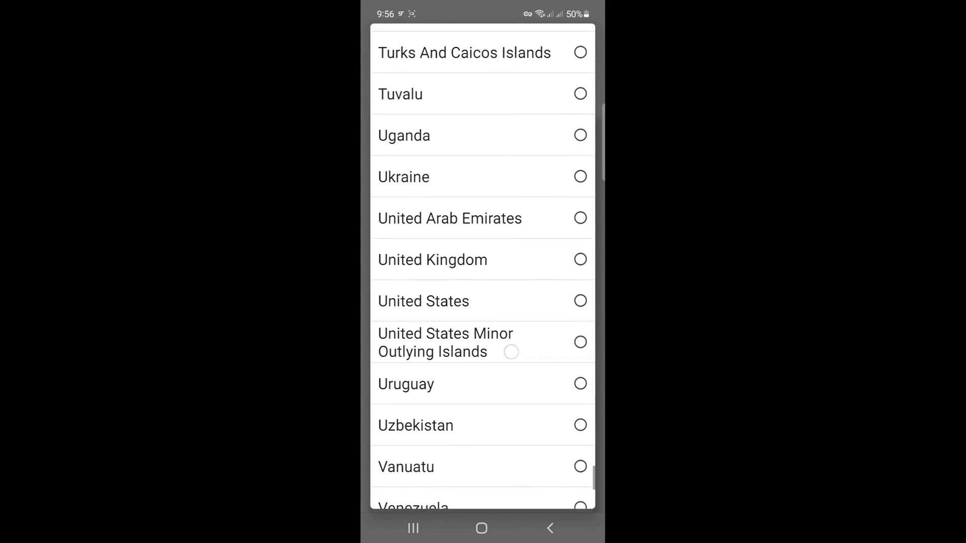
{"action": "left_click", "coordinate": [495, 305]}
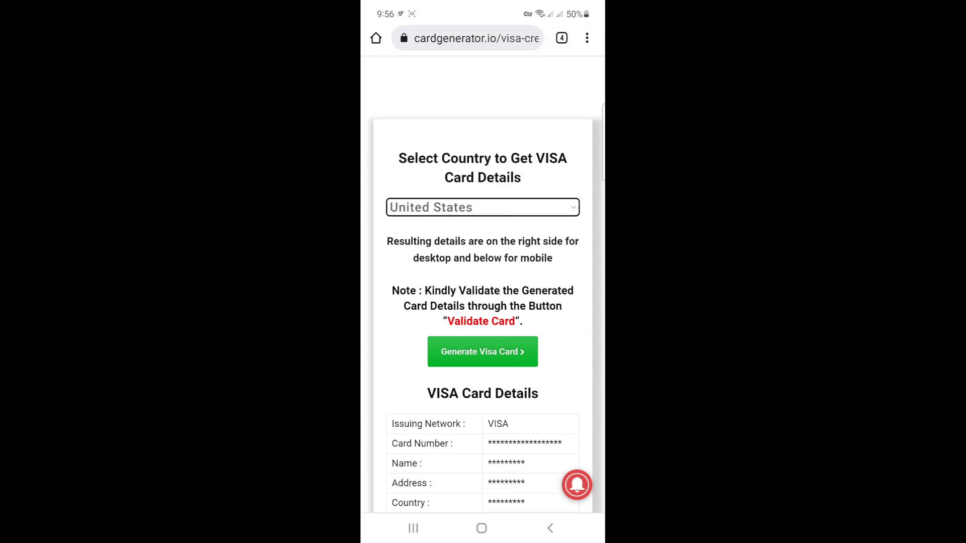
Step: Generate a US Visa card and copy its card number to the clipboard
{"action": "left_click", "coordinate": [510, 353]}
{"action": "scroll", "coordinate": [563, 246], "scroll_direction": "down", "scroll_amount": 1}
{"action": "scroll", "coordinate": [562, 246], "scroll_direction": "down", "scroll_amount": 2}
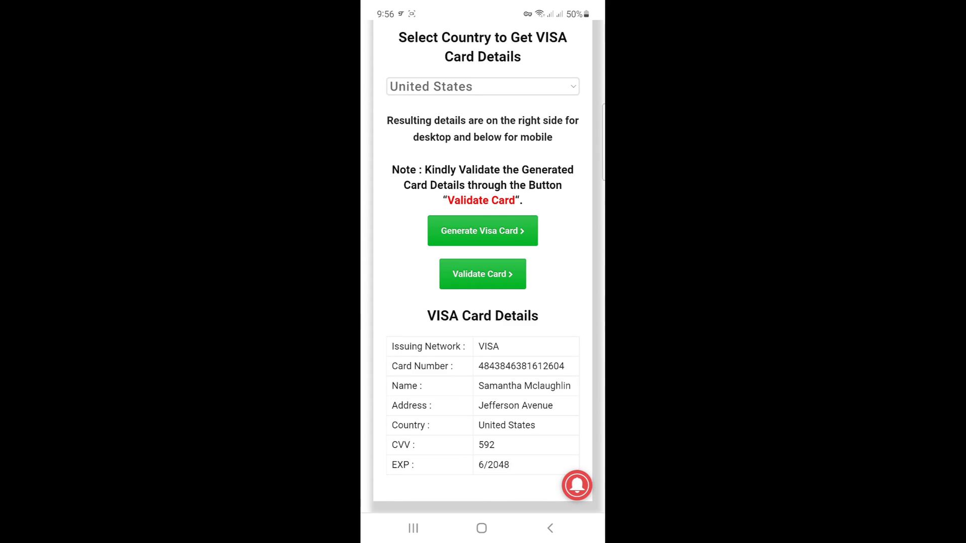
{"action": "left_click", "coordinate": [530, 368]}
{"action": "left_click", "coordinate": [455, 343]}
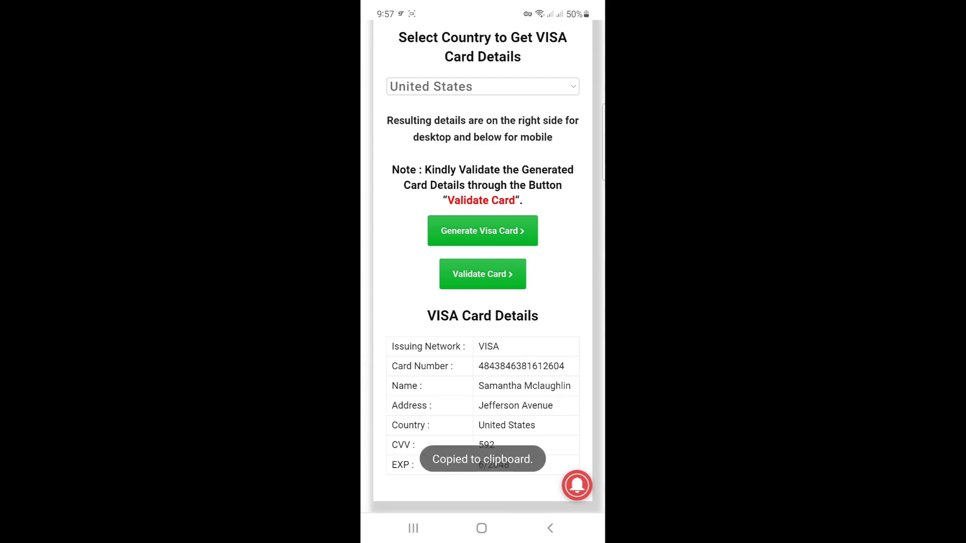
{"action": "scroll", "coordinate": [482, 271], "scroll_direction": "up", "scroll_amount": 15}
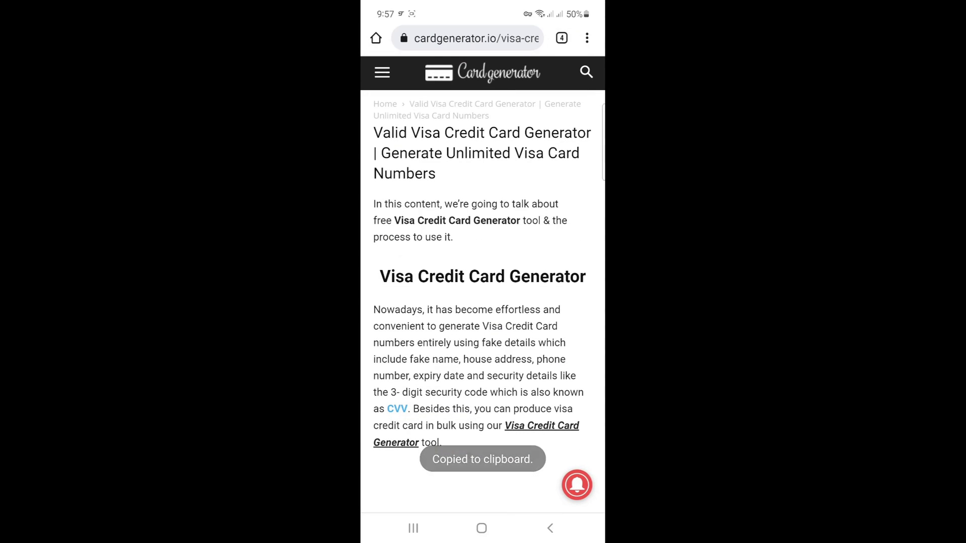
Step: In the Google Pay tab, paste the generated Visa number into Card number
{"action": "left_click", "coordinate": [562, 38]}
{"action": "left_click", "coordinate": [551, 127]}
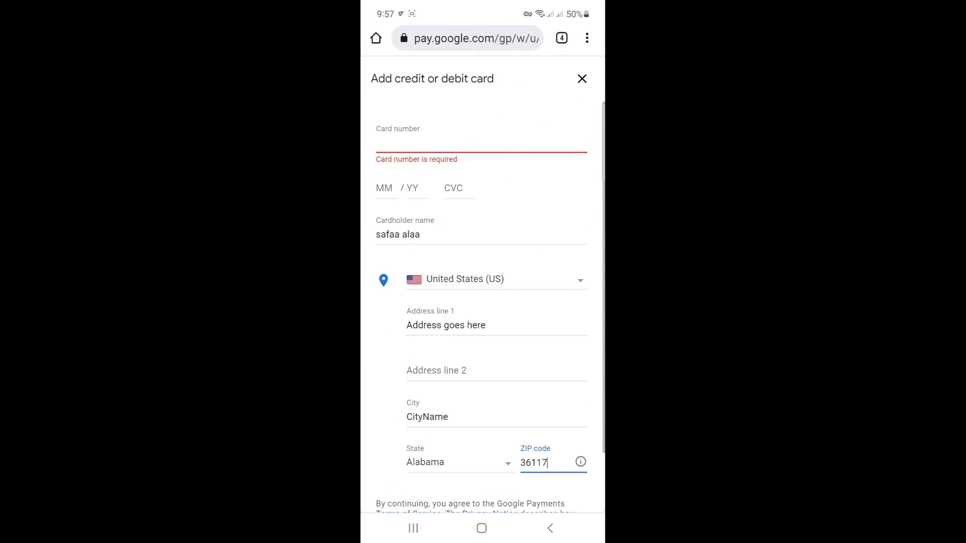
{"action": "left_click", "coordinate": [425, 143]}
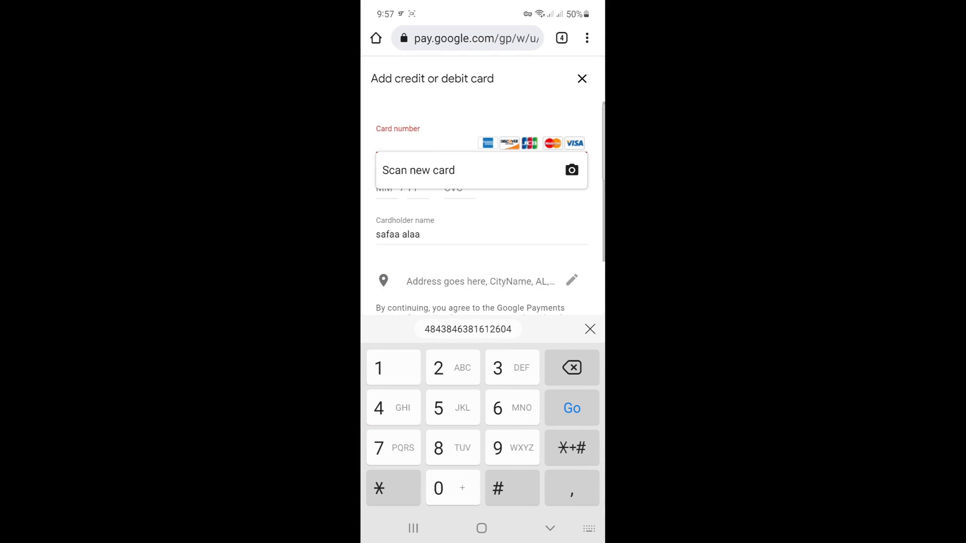
{"action": "left_click", "coordinate": [468, 328]}
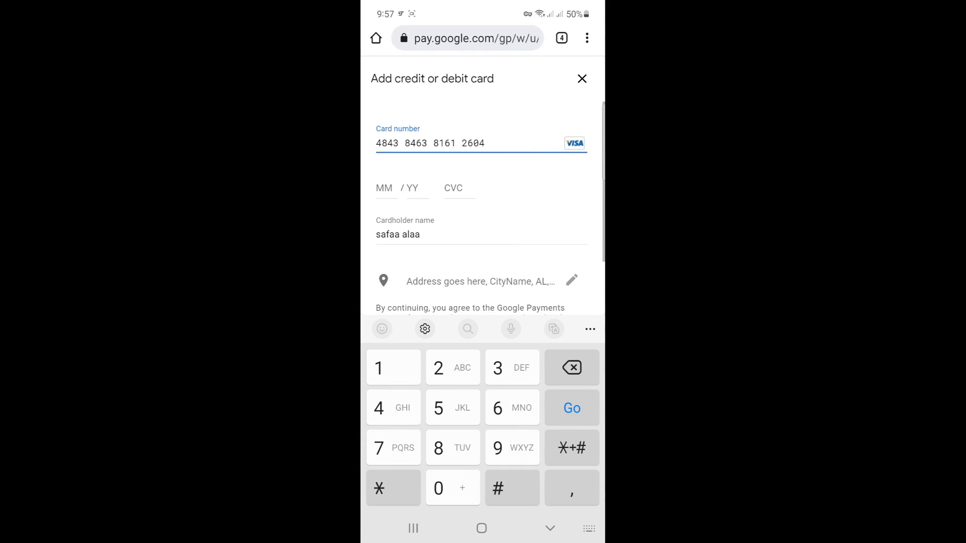
{"action": "left_click", "coordinate": [387, 189]}
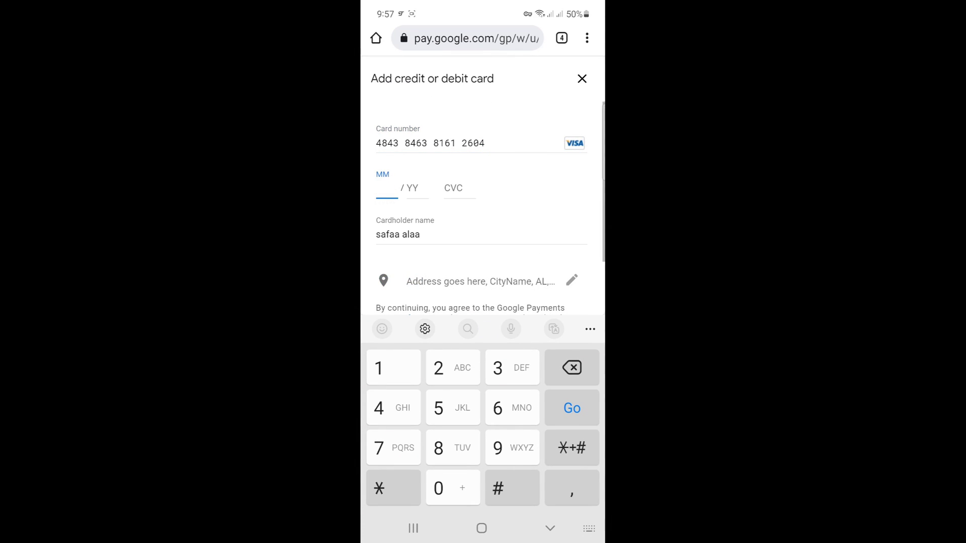
{"action": "type", "text": "110"}
{"action": "key", "text": "BackSpace"}
{"action": "type", "text": "26"}
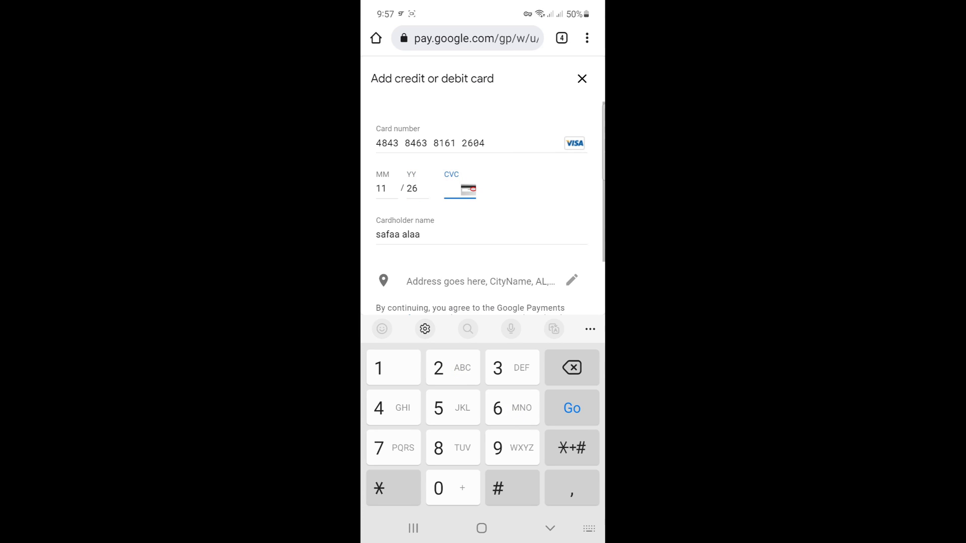
{"action": "type", "text": "321"}
{"action": "key", "text": "Escape"}
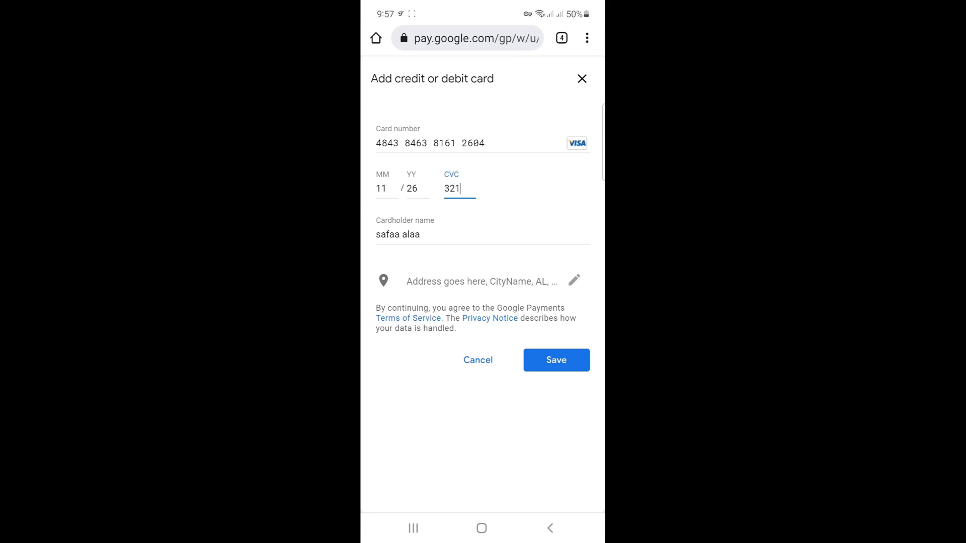
{"action": "left_click", "coordinate": [556, 360]}
Step: Close the add-card form, returning to Google Pay's still-empty Payment methods page
{"action": "left_click", "coordinate": [582, 79]}
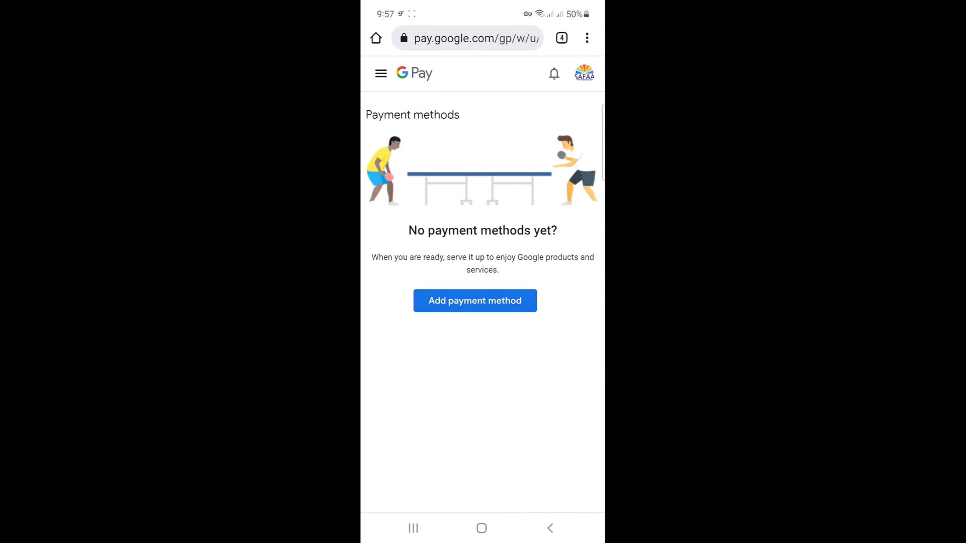
Step: Open Google Pay Settings and check the payments profile country is United States (US)
{"action": "left_click", "coordinate": [381, 74]}
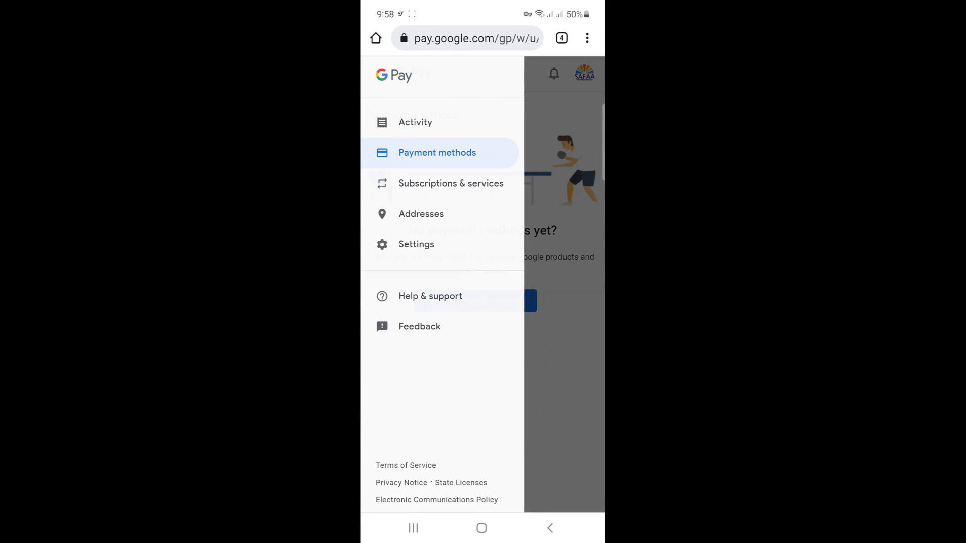
{"action": "left_click", "coordinate": [453, 245]}
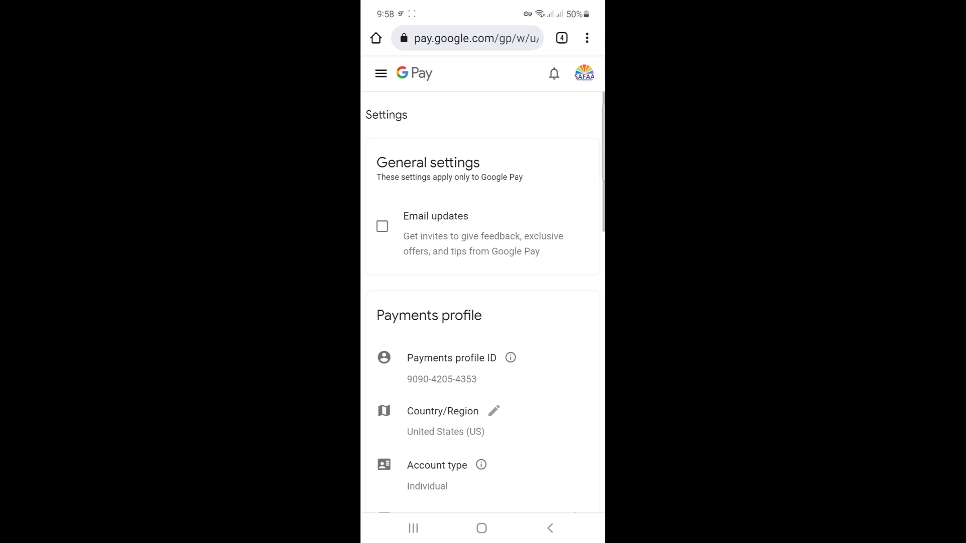
{"action": "scroll", "coordinate": [483, 302], "scroll_direction": "down", "scroll_amount": 2}
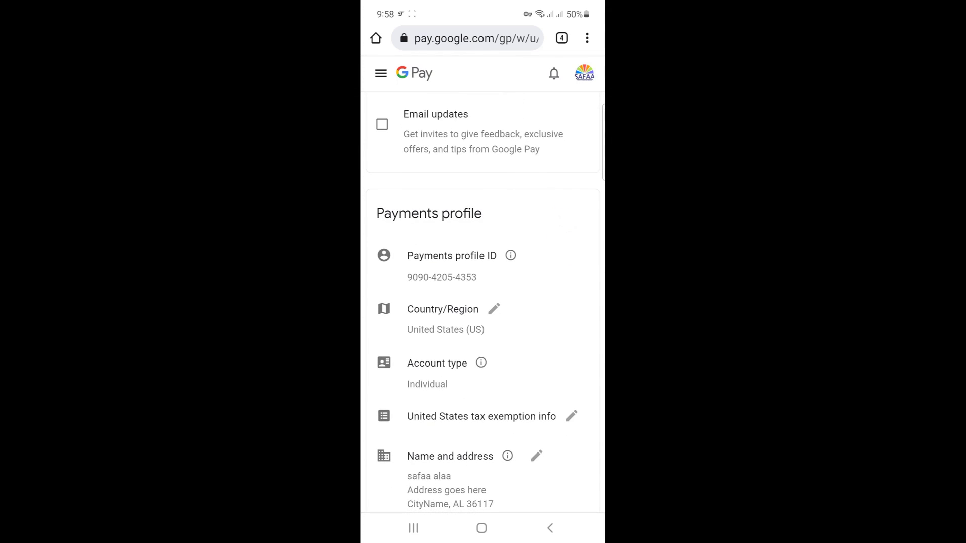
{"action": "scroll", "coordinate": [558, 241], "scroll_direction": "down", "scroll_amount": 2}
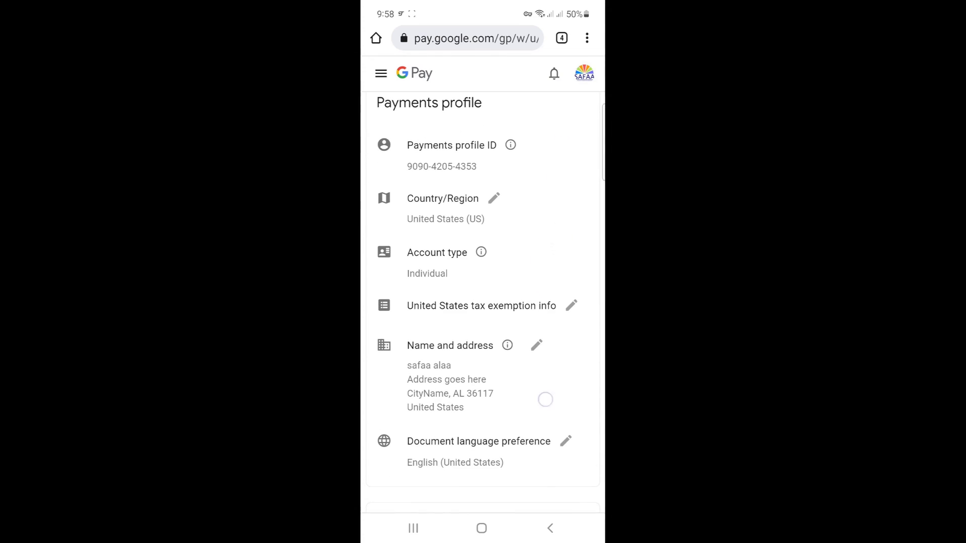
{"action": "scroll", "coordinate": [549, 378], "scroll_direction": "down", "scroll_amount": 1}
{"action": "scroll", "coordinate": [550, 351], "scroll_direction": "up", "scroll_amount": 3}
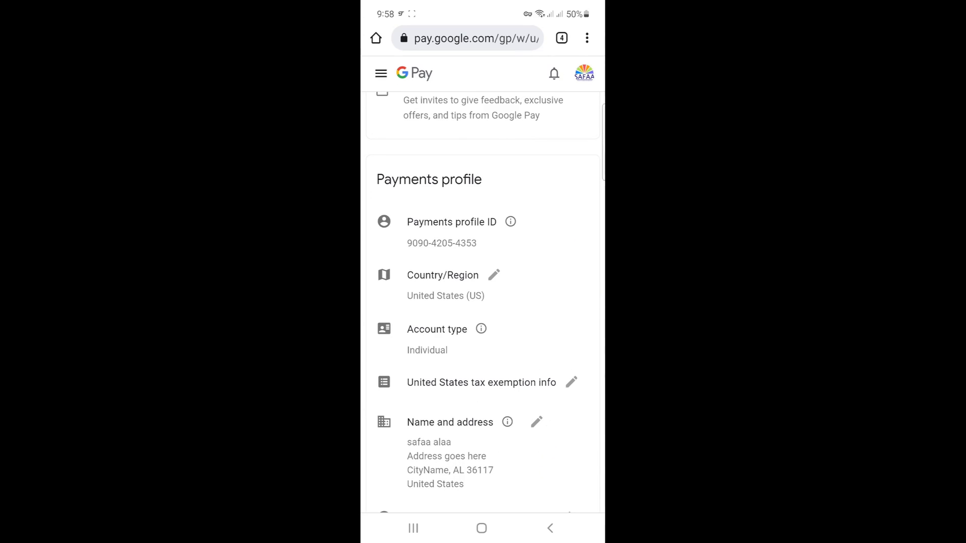
Step: Scroll through the Privacy settings, then bring up the recent-apps overview
{"action": "scroll", "coordinate": [558, 280], "scroll_direction": "up", "scroll_amount": 2}
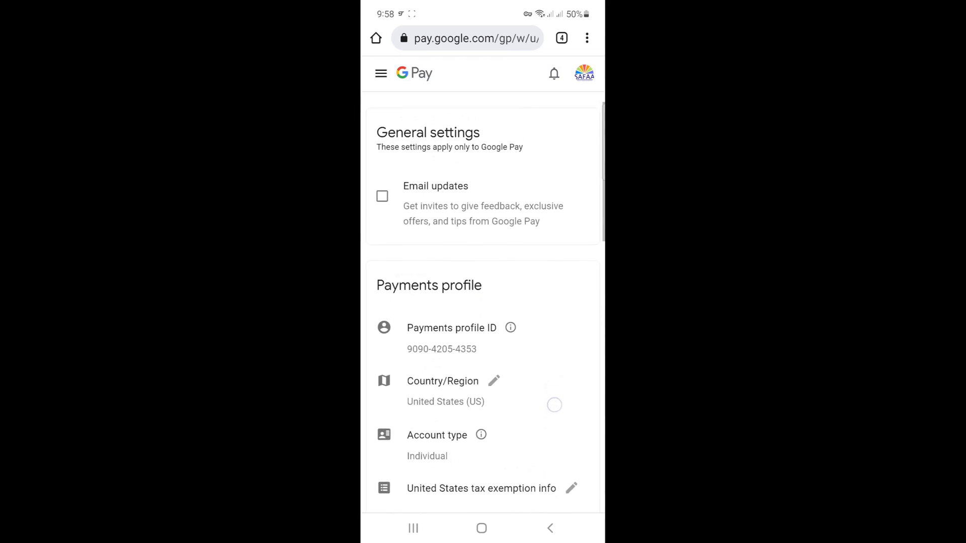
{"action": "scroll", "coordinate": [557, 403], "scroll_direction": "down", "scroll_amount": 2}
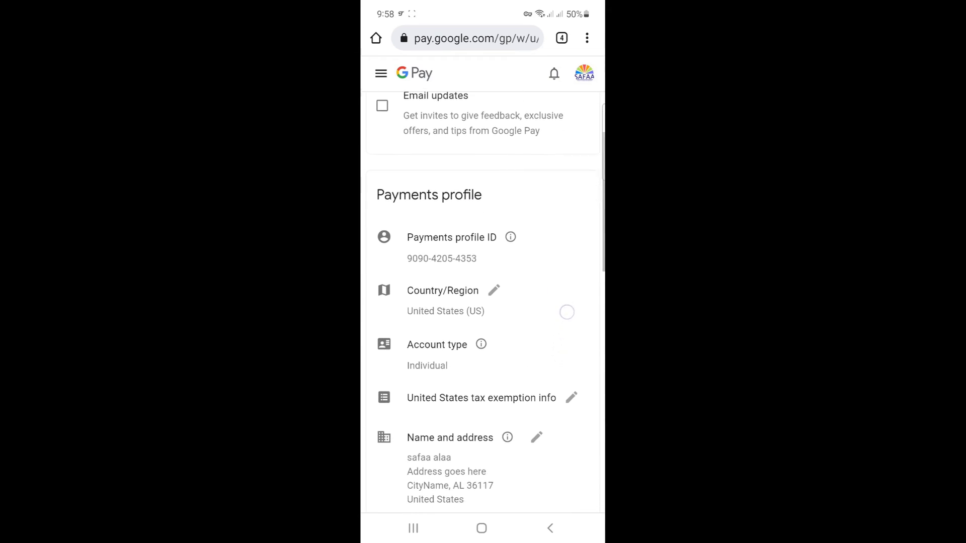
{"action": "scroll", "coordinate": [567, 312], "scroll_direction": "down", "scroll_amount": 5}
{"action": "scroll", "coordinate": [567, 312], "scroll_direction": "down", "scroll_amount": 5}
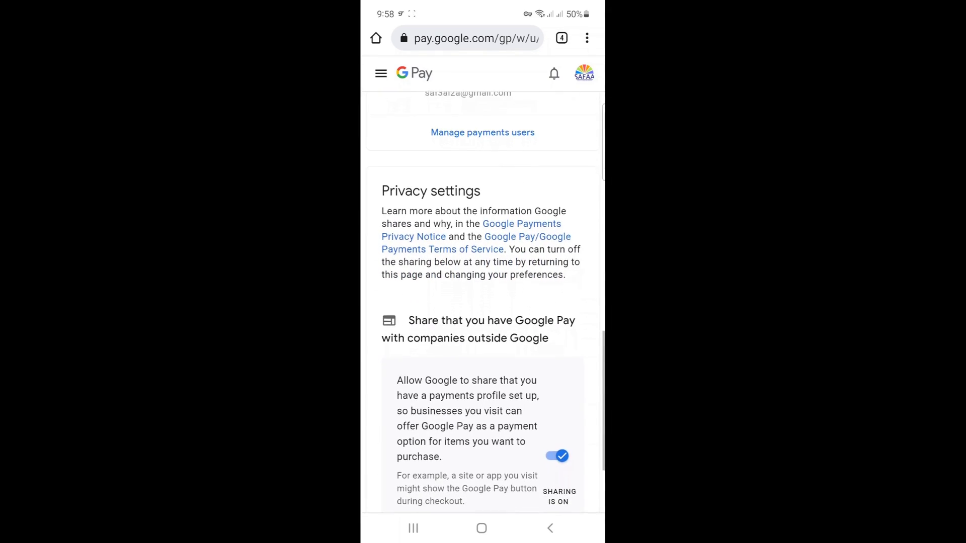
{"action": "scroll", "coordinate": [482, 302], "scroll_direction": "down", "scroll_amount": 3}
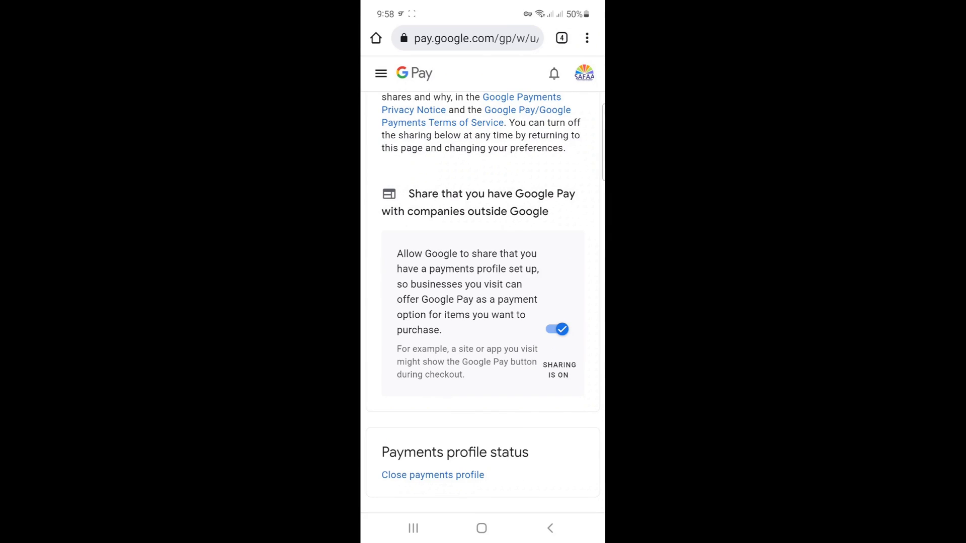
{"action": "scroll", "coordinate": [482, 302], "scroll_direction": "up", "scroll_amount": 15}
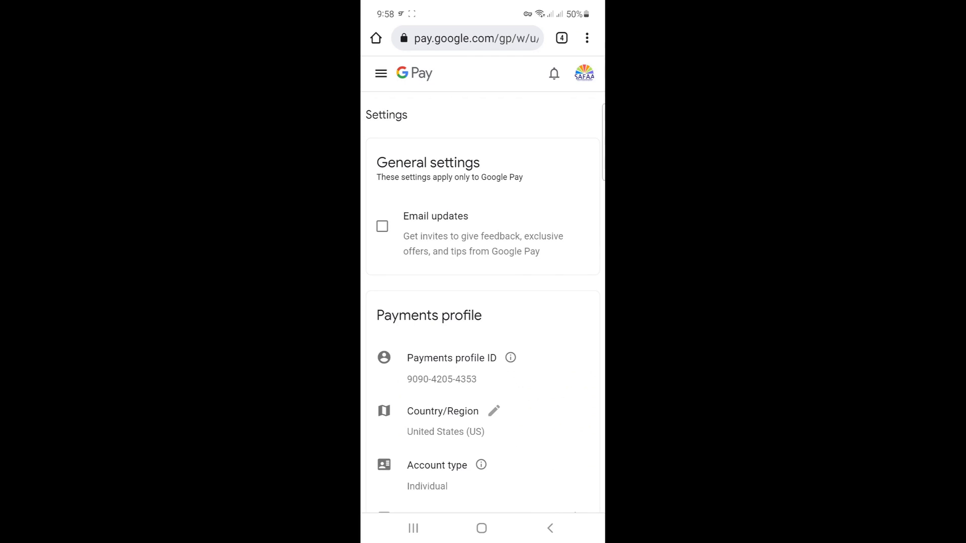
{"action": "left_click", "coordinate": [413, 529]}
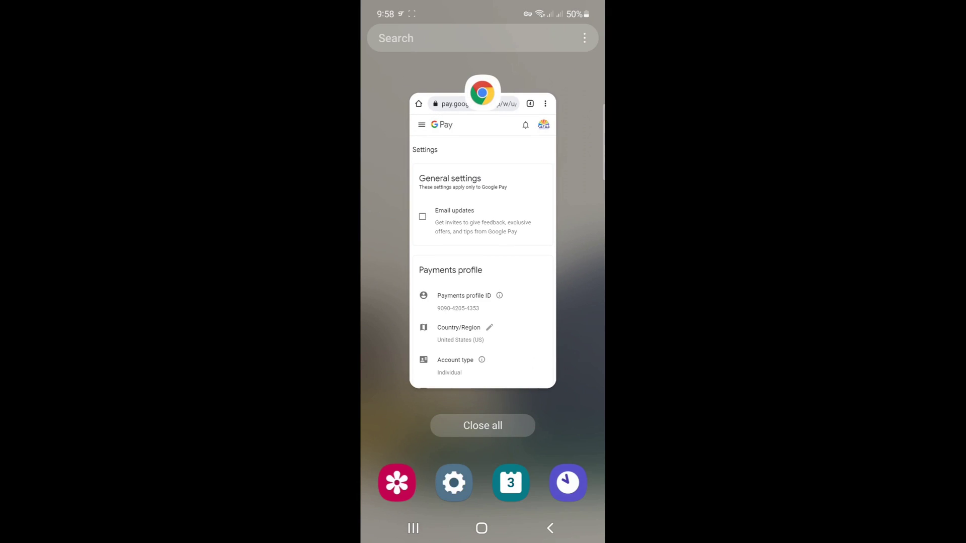
Step: Launch TunnelBear from the app drawer, disconnect its VPN, then return to recent apps
{"action": "left_click", "coordinate": [483, 425]}
{"action": "left_click_drag", "start_coordinate": [484, 428], "coordinate": [483, 201]}
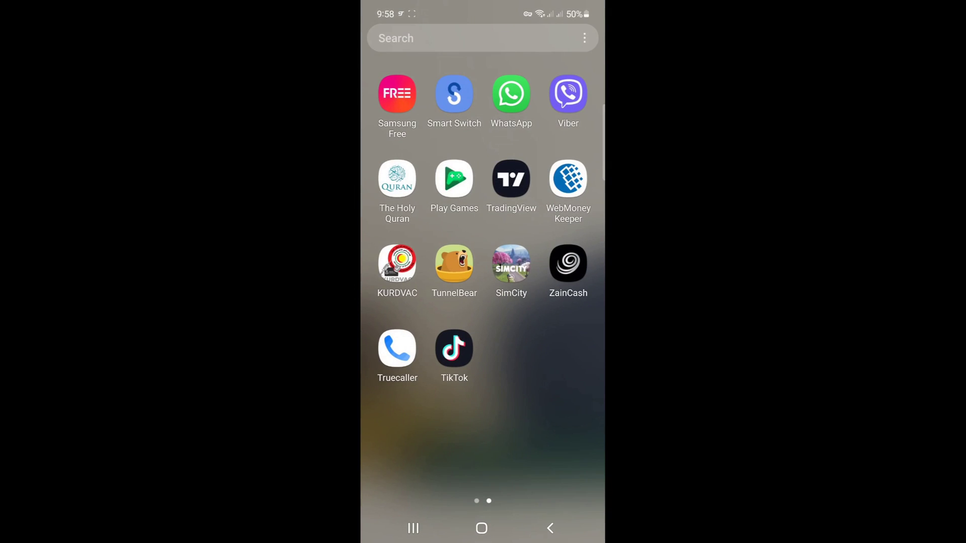
{"action": "left_click", "coordinate": [454, 263]}
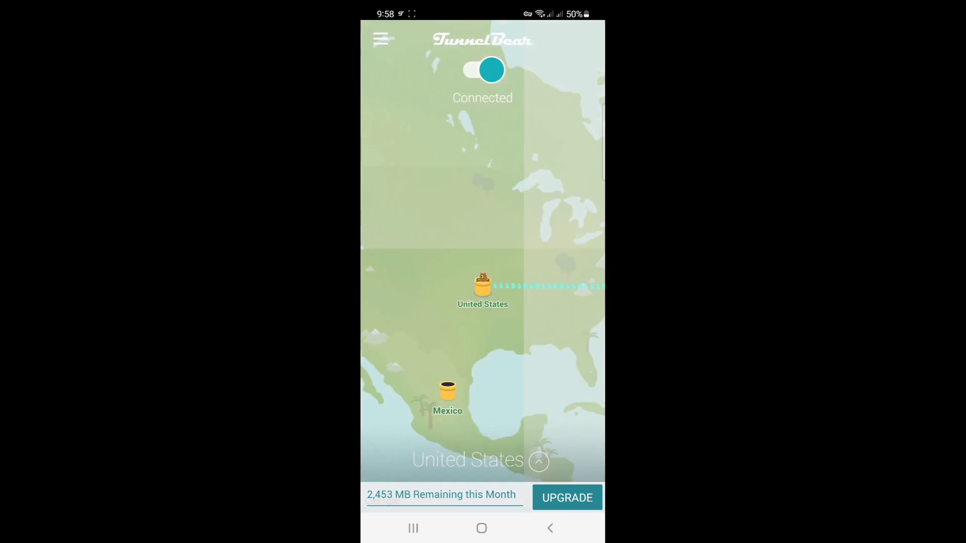
{"action": "left_click", "coordinate": [483, 70]}
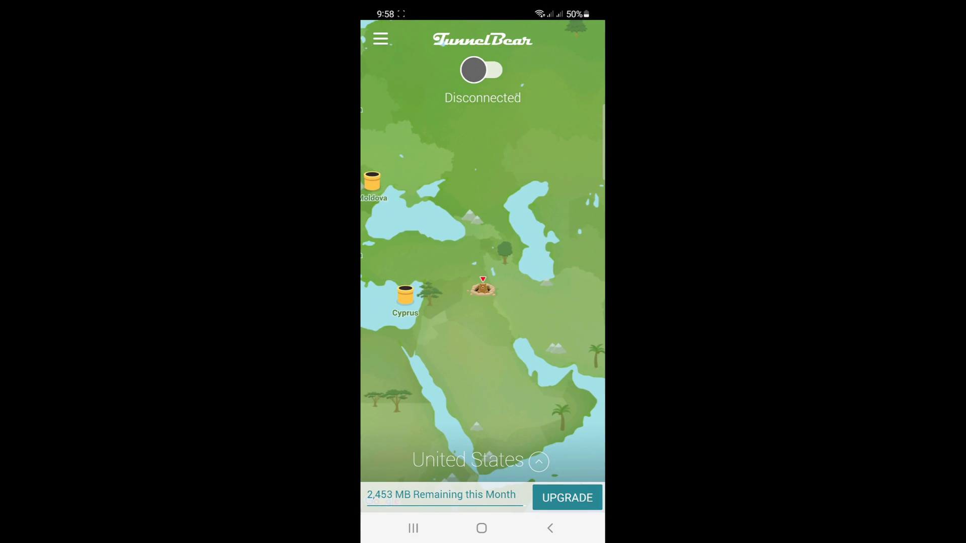
{"action": "left_click", "coordinate": [413, 528]}
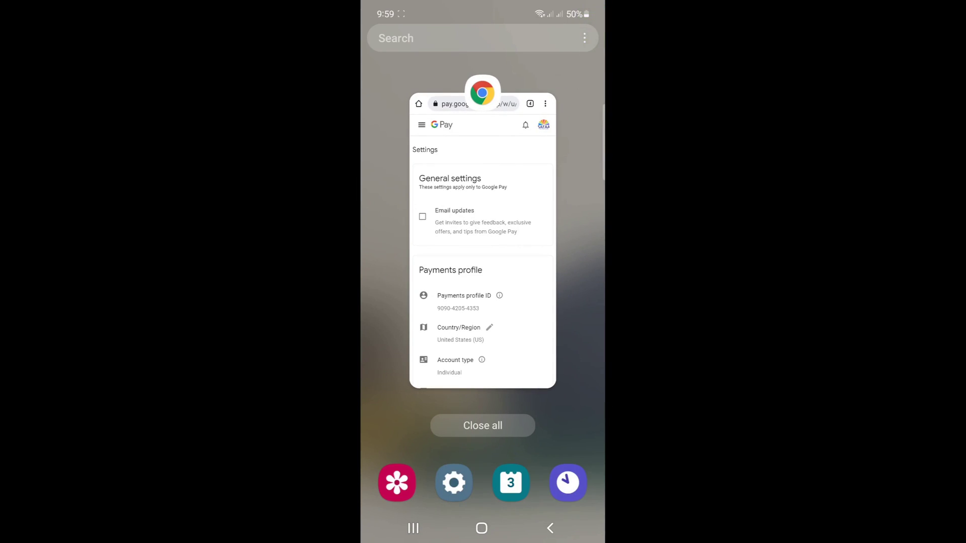
Step: In Settings > Apps, search 'pl' and open Google Play Store's app info
{"action": "left_click", "coordinate": [395, 424]}
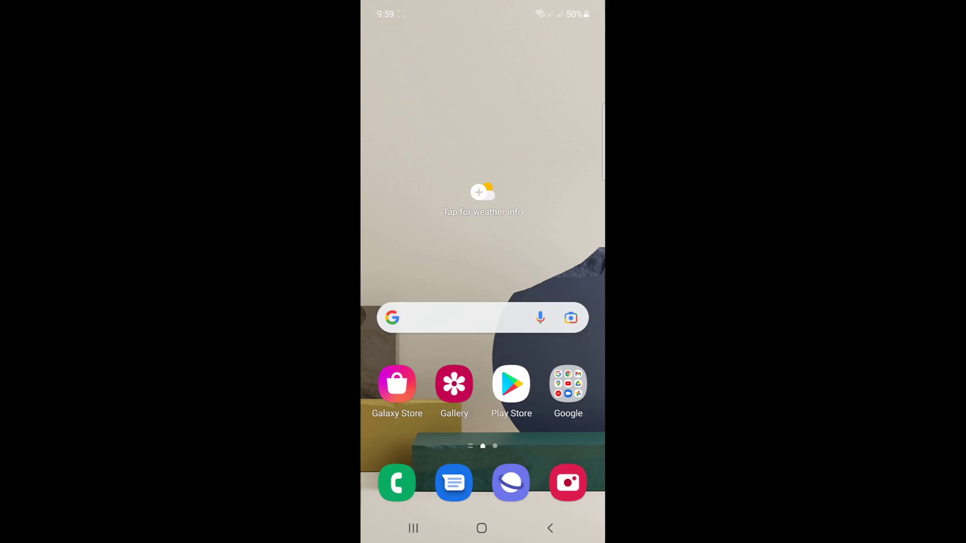
{"action": "left_click_drag", "start_coordinate": [483, 252], "coordinate": [483, 101]}
{"action": "left_click_drag", "start_coordinate": [403, 252], "coordinate": [553, 251]}
{"action": "left_click", "coordinate": [396, 354]}
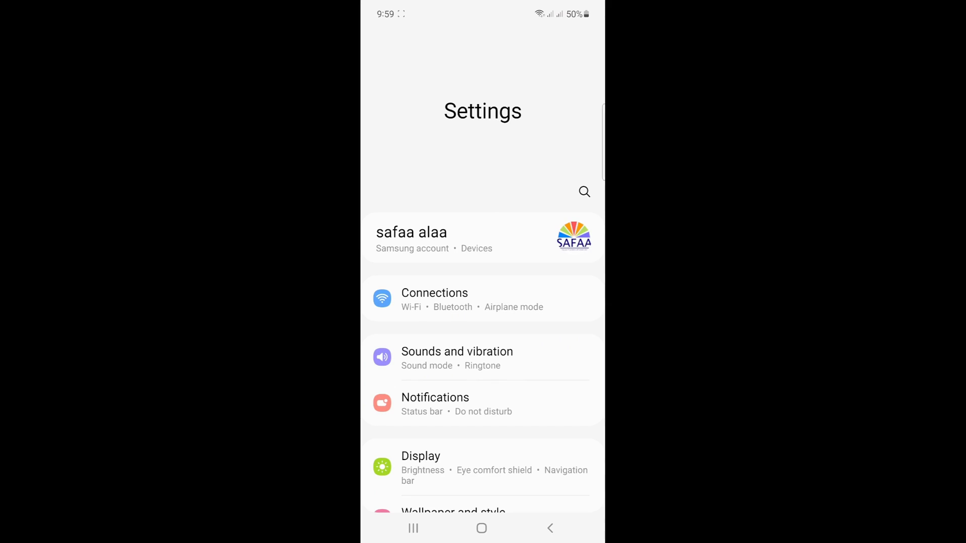
{"action": "left_click_drag", "start_coordinate": [483, 403], "coordinate": [483, 151]}
{"action": "left_click", "coordinate": [443, 221]}
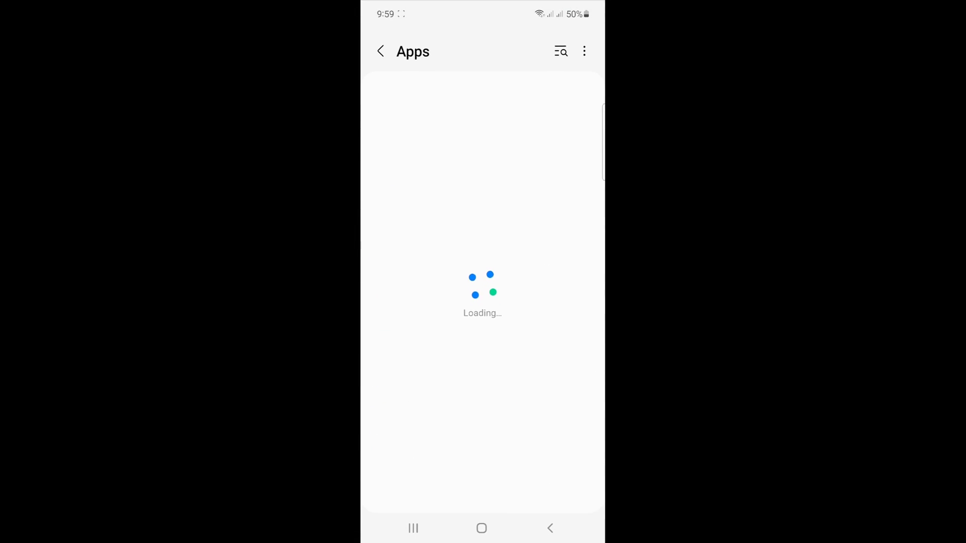
{"action": "left_click", "coordinate": [561, 51]}
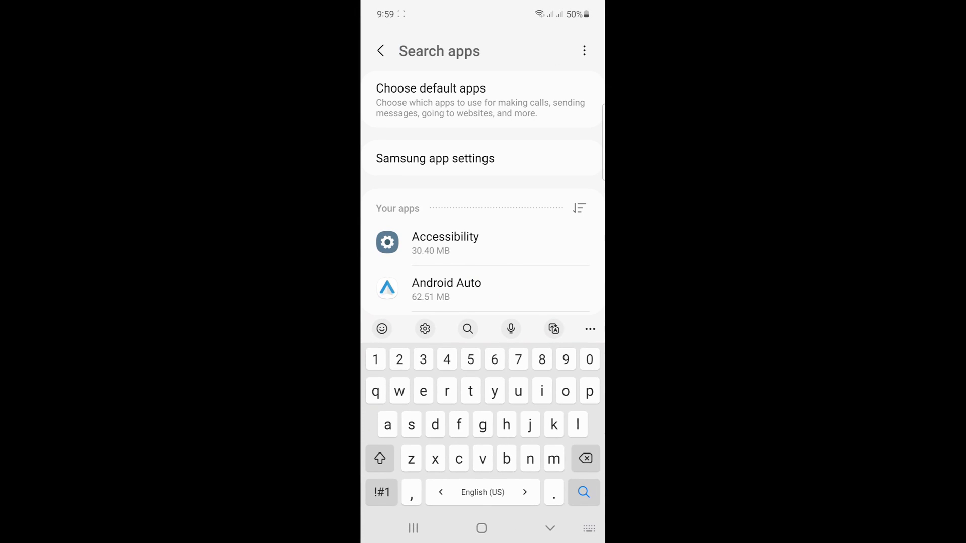
{"action": "type", "text": "pl"}
{"action": "left_click_drag", "start_coordinate": [554, 275], "coordinate": [554, 129]}
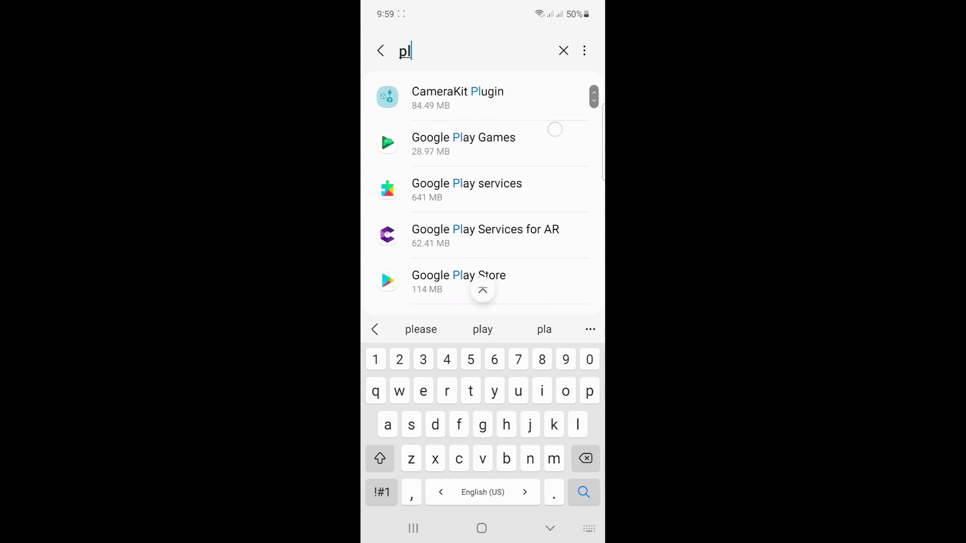
{"action": "left_click_drag", "start_coordinate": [545, 265], "coordinate": [545, 219]}
{"action": "left_click", "coordinate": [503, 236]}
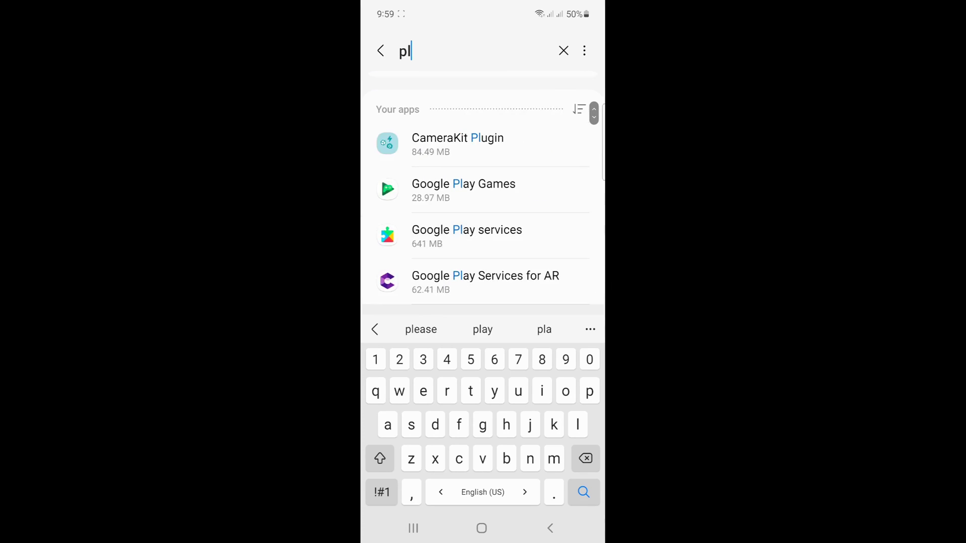
Step: Clear Google Play Store's storage data to 0 B and confirm with OK
{"action": "left_click_drag", "start_coordinate": [545, 347], "coordinate": [545, 214]}
{"action": "left_click", "coordinate": [471, 372]}
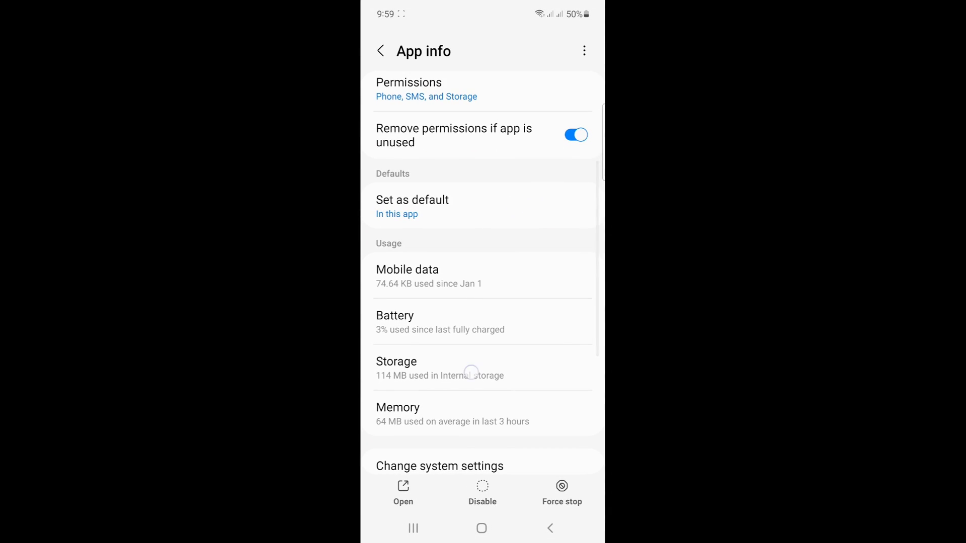
{"action": "left_click", "coordinate": [423, 494]}
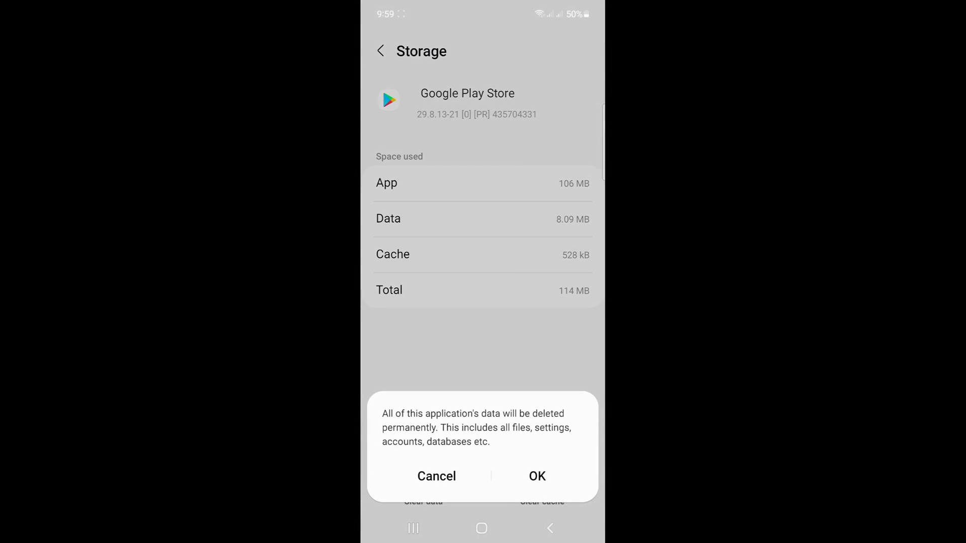
{"action": "left_click", "coordinate": [538, 476]}
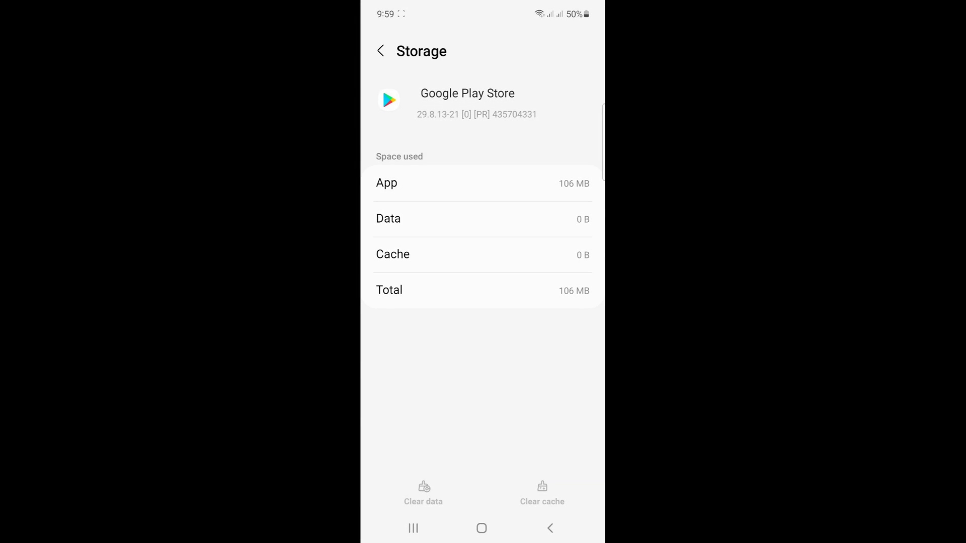
{"action": "left_click", "coordinate": [413, 529]}
Step: Reopen Chrome's The Room Three tab, see it unavailable in this country, then reach Play Games home
{"action": "left_click", "coordinate": [481, 529]}
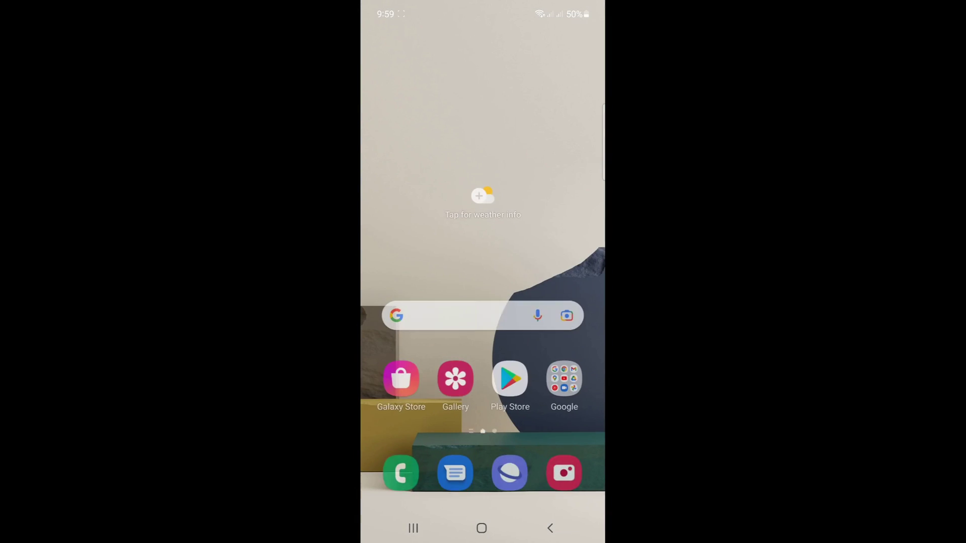
{"action": "left_click", "coordinate": [413, 528]}
{"action": "left_click_drag", "start_coordinate": [428, 251], "coordinate": [579, 252]}
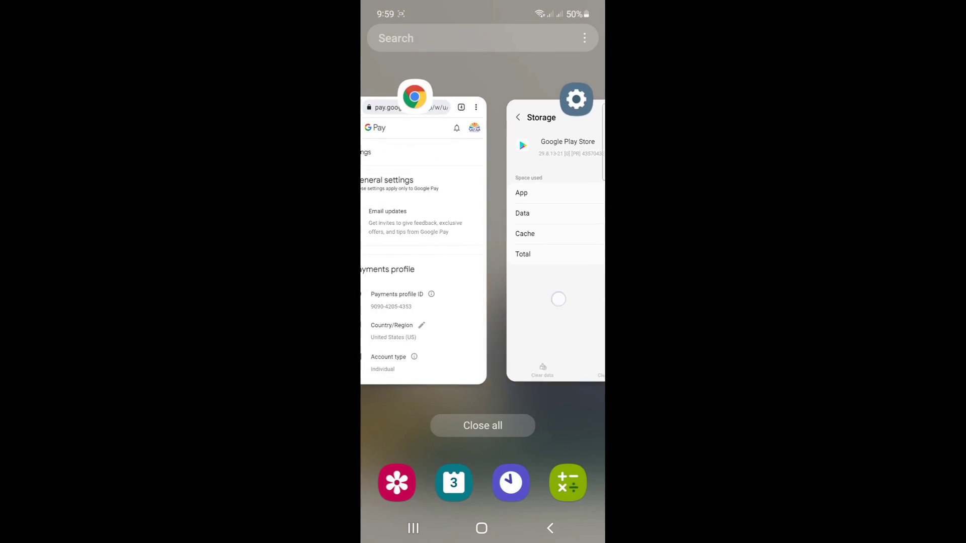
{"action": "left_click", "coordinate": [494, 286]}
{"action": "left_click", "coordinate": [561, 38]}
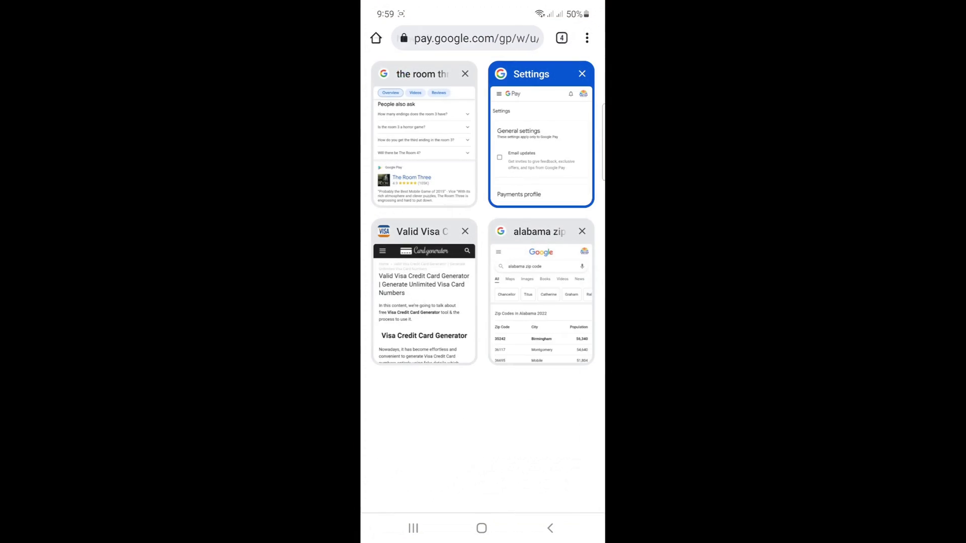
{"action": "left_click", "coordinate": [423, 151]}
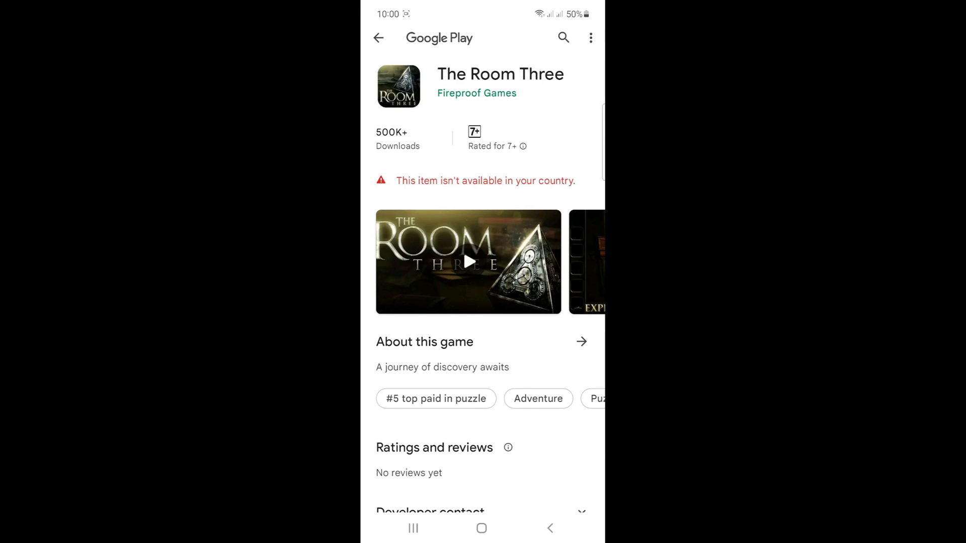
{"action": "left_click", "coordinate": [378, 38]}
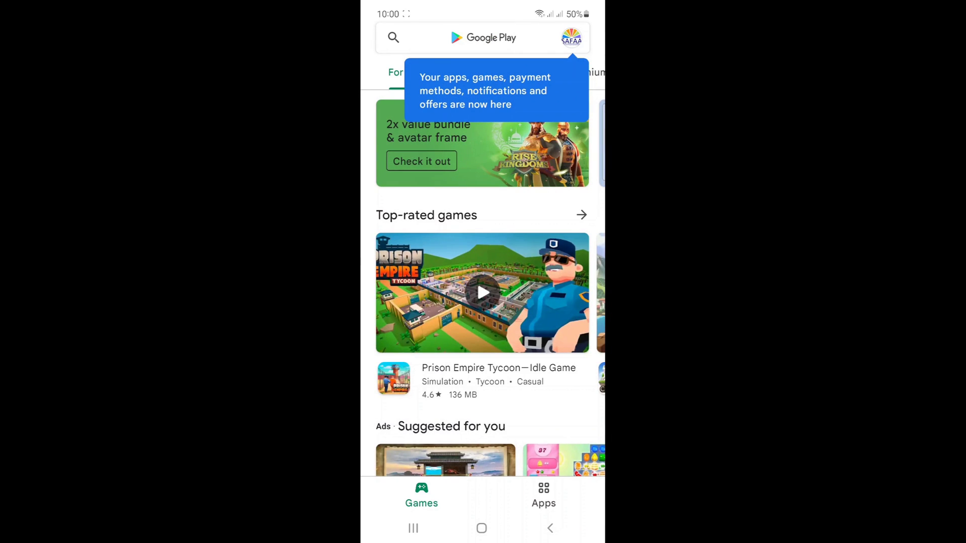
Step: Check Play Store's Account and device preferences, confirming the country is United States
{"action": "left_click", "coordinate": [571, 38]}
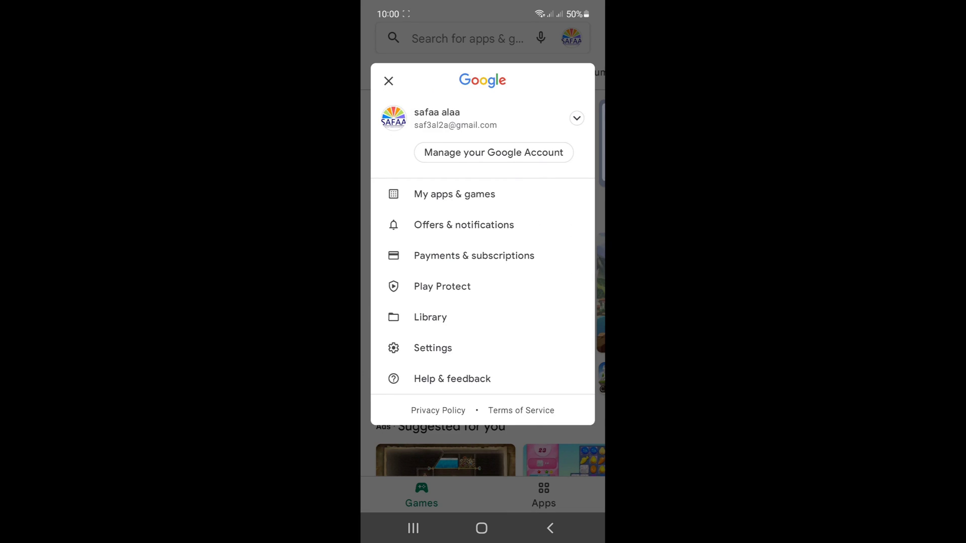
{"action": "left_click", "coordinate": [433, 348]}
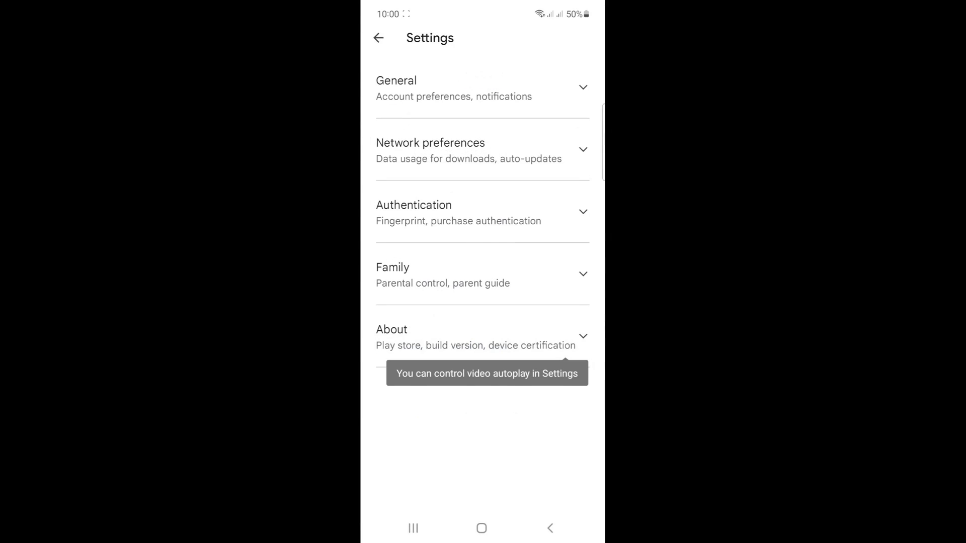
{"action": "left_click", "coordinate": [533, 86]}
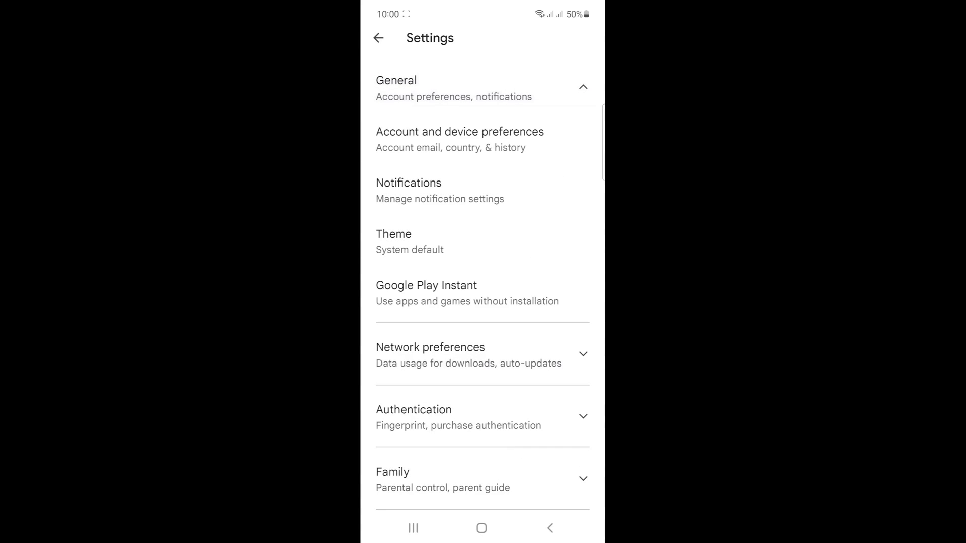
{"action": "left_click", "coordinate": [537, 138]}
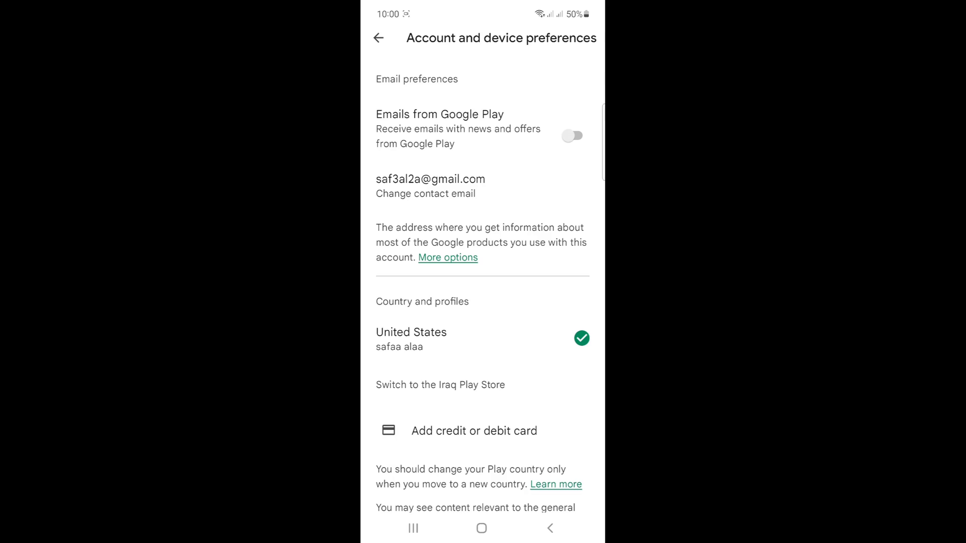
{"action": "left_click", "coordinate": [413, 529]}
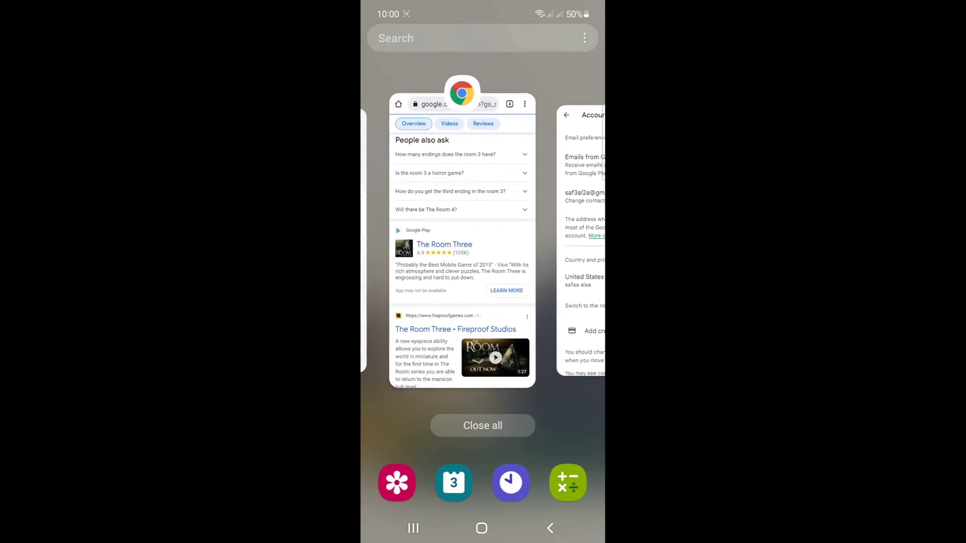
Step: Return from Recents to Google Play Store's app info in Settings
{"action": "mouse_move", "coordinate": [504, 251]}
{"action": "left_mouse_down"}
{"action": "mouse_move", "coordinate": [403, 252]}
{"action": "mouse_move", "coordinate": [528, 251]}
{"action": "left_mouse_up"}
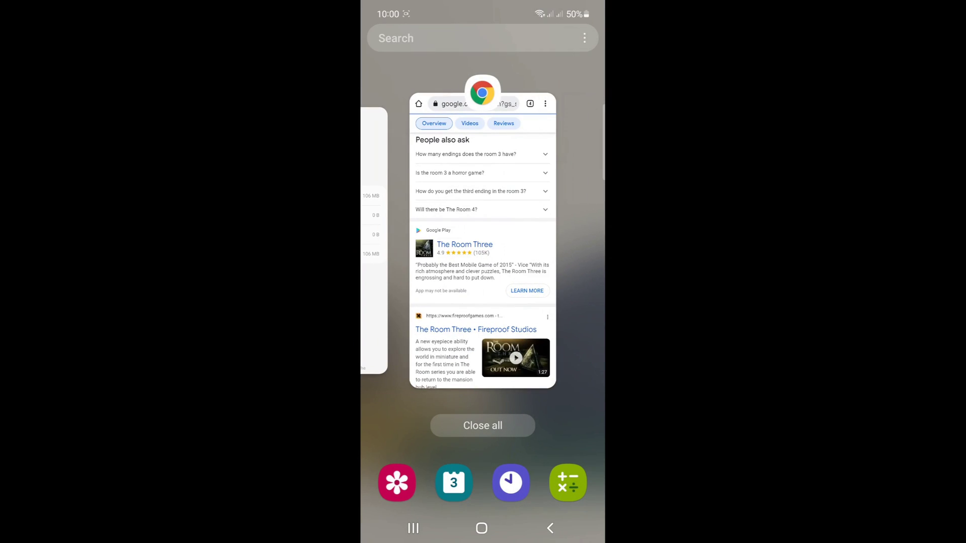
{"action": "left_click_drag", "start_coordinate": [427, 252], "coordinate": [553, 251]}
{"action": "left_click", "coordinate": [482, 241]}
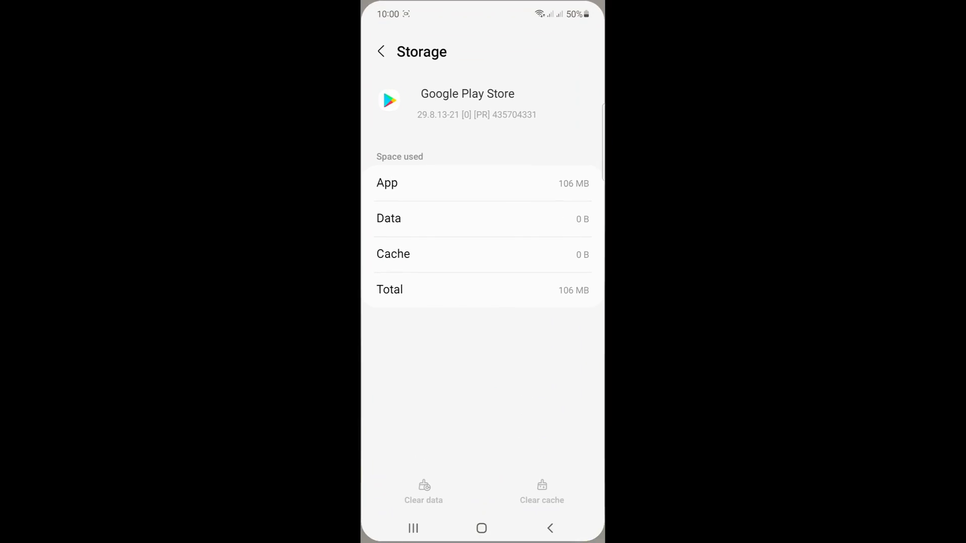
{"action": "left_click", "coordinate": [381, 51]}
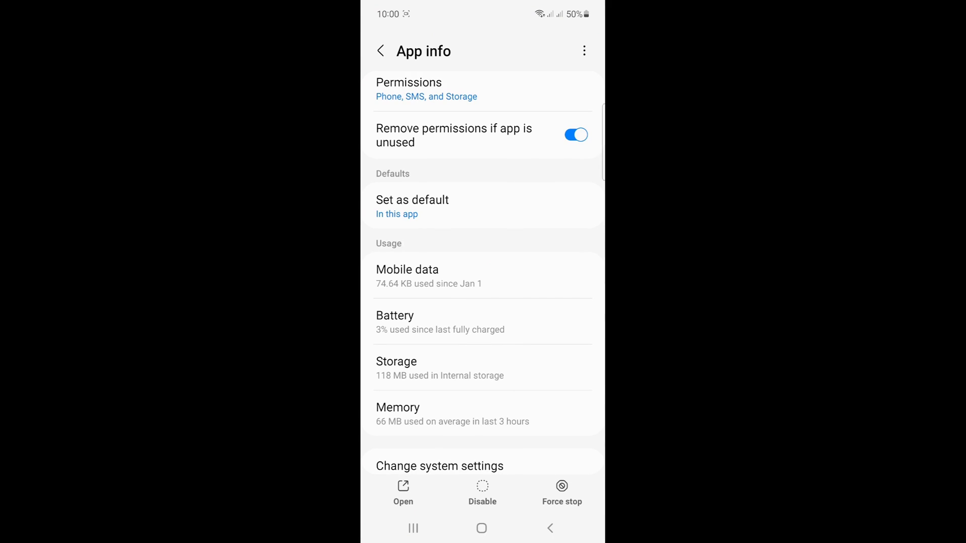
{"action": "scroll", "coordinate": [522, 375], "scroll_direction": "up", "scroll_amount": 5}
{"action": "scroll", "coordinate": [483, 277], "scroll_direction": "down", "scroll_amount": 10}
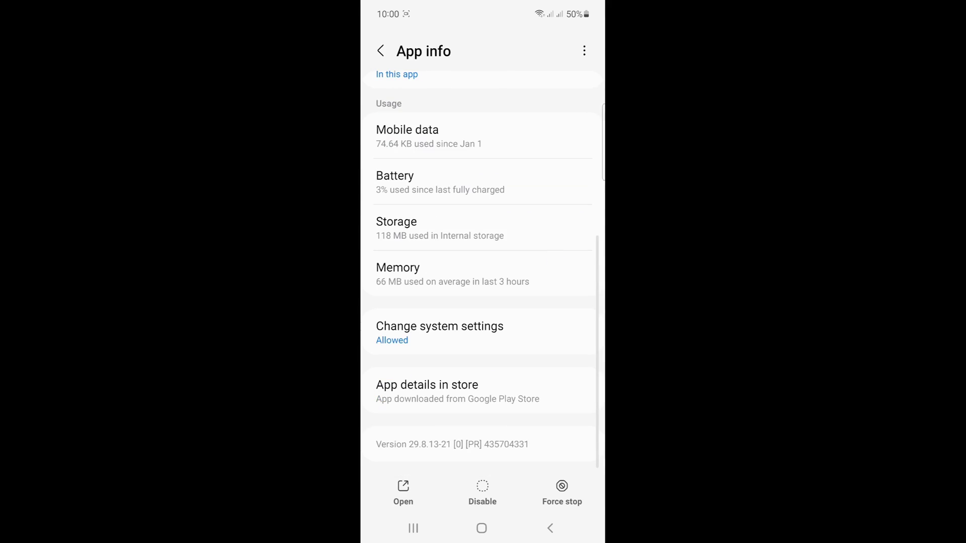
Step: Clear Google Play Store's data again, then switch back to Chrome's search results
{"action": "left_click", "coordinate": [528, 218]}
{"action": "left_click", "coordinate": [428, 494]}
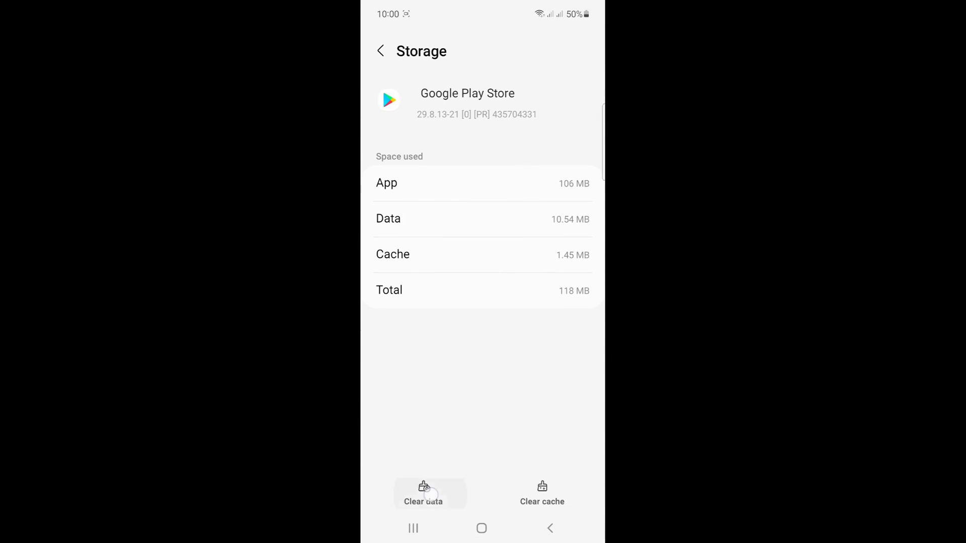
{"action": "left_click", "coordinate": [537, 475]}
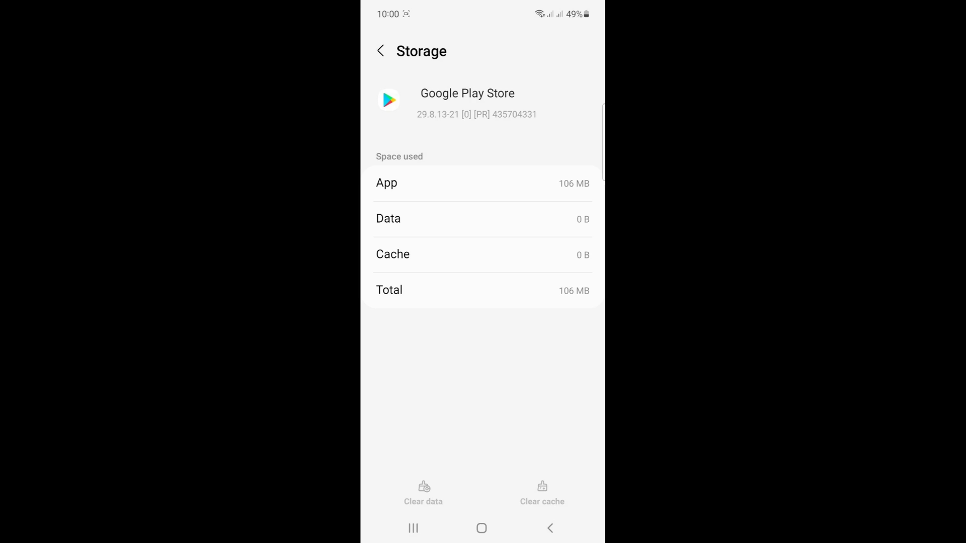
{"action": "left_click", "coordinate": [413, 528]}
{"action": "left_click", "coordinate": [509, 270]}
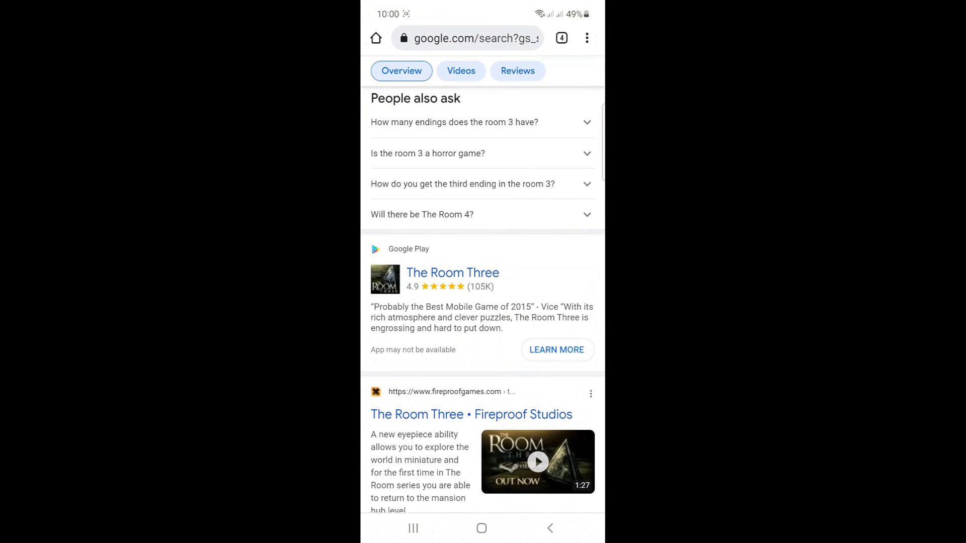
Step: Open The Room Three's Play listing priced $3.99, then browse the Books and Movies & TV sections
{"action": "left_click", "coordinate": [453, 272]}
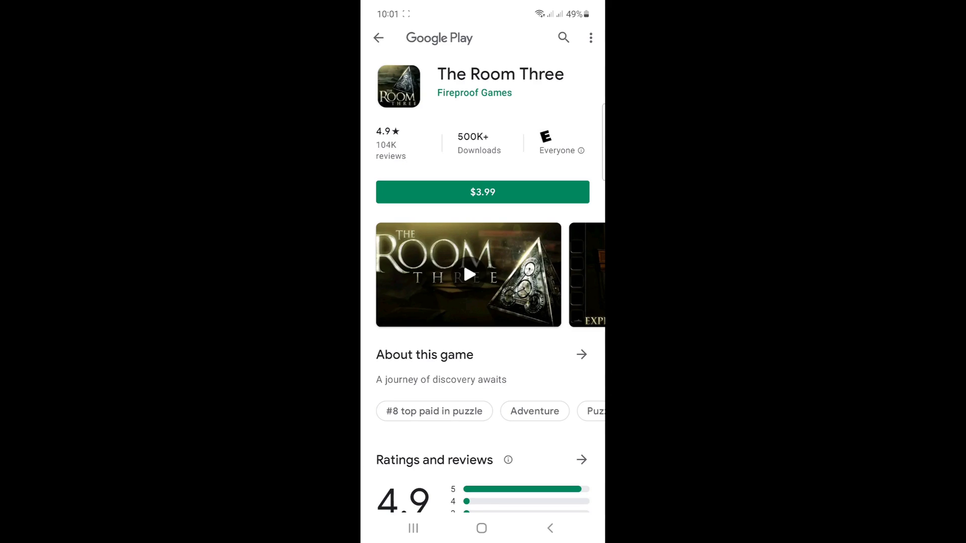
{"action": "key", "text": "Escape"}
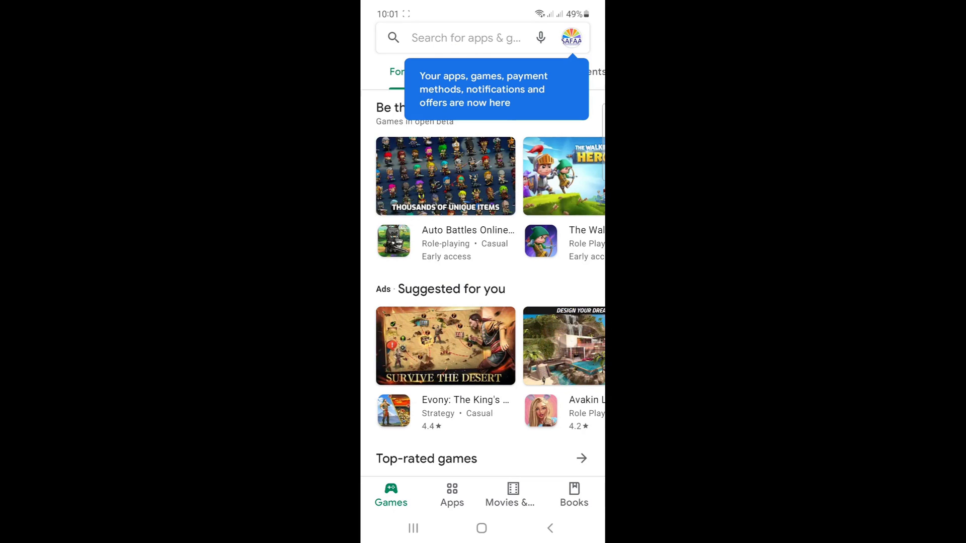
{"action": "left_click", "coordinate": [575, 496]}
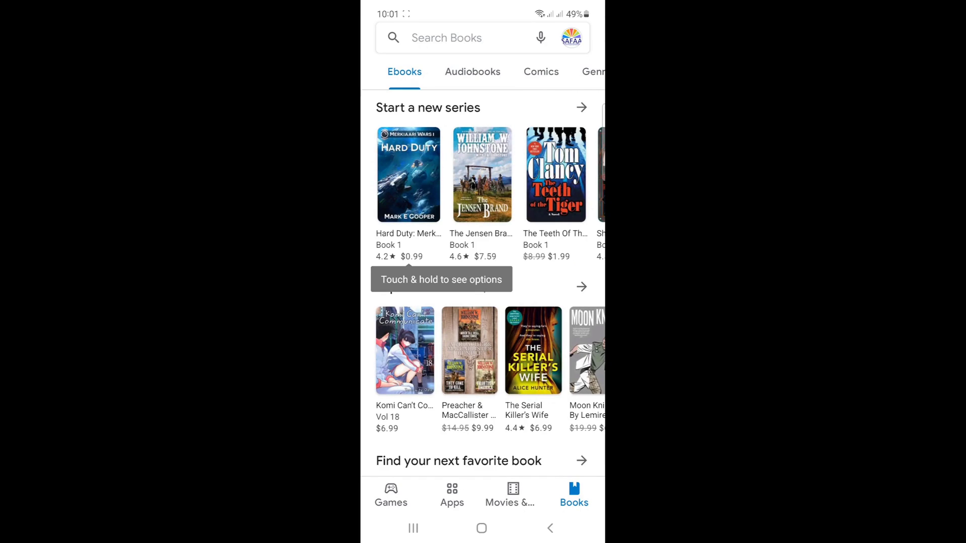
{"action": "left_click", "coordinate": [510, 496]}
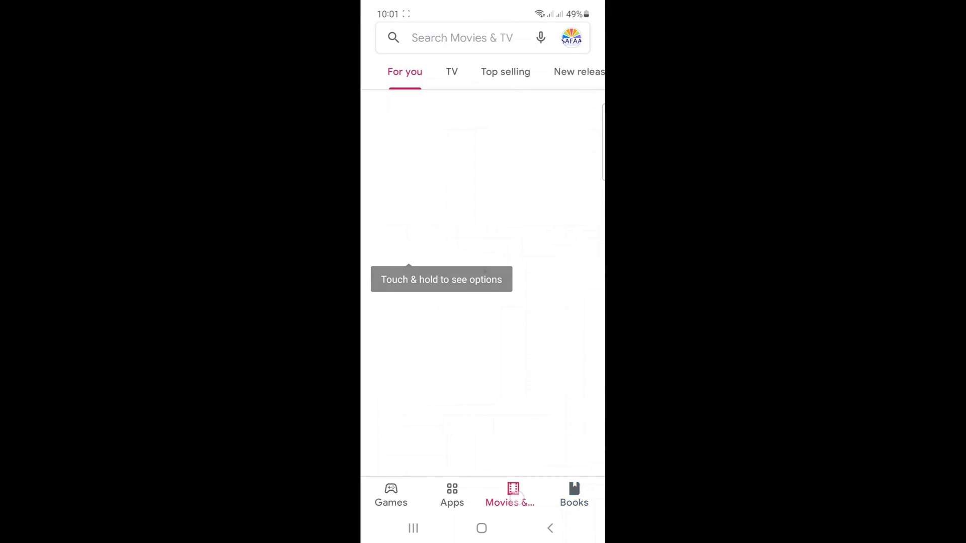